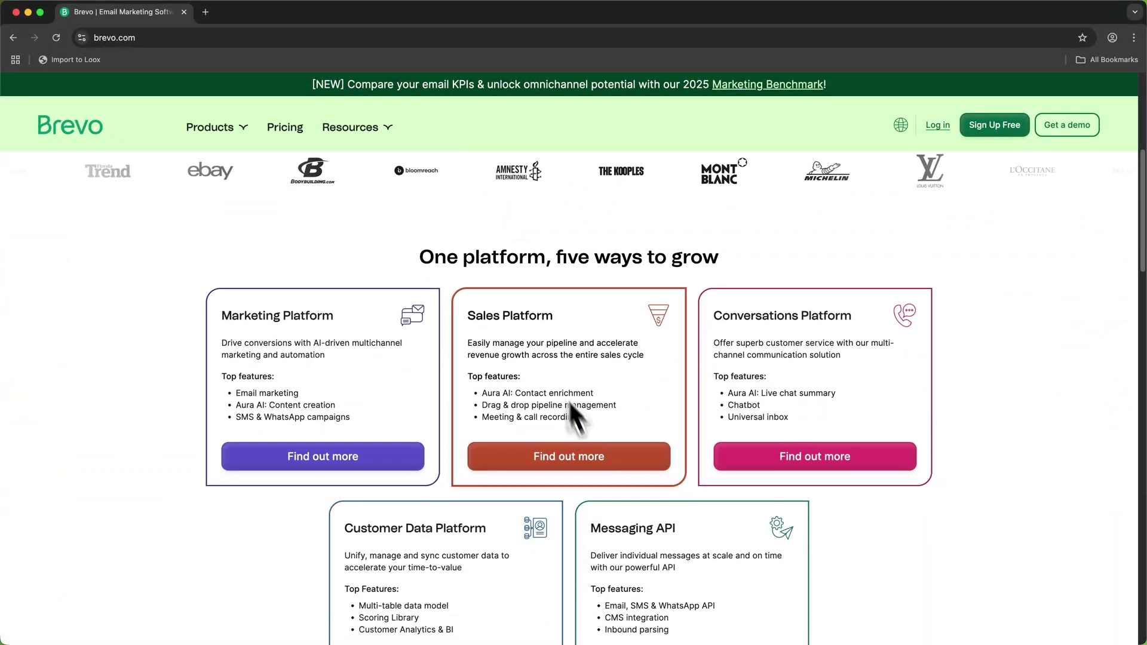
Step: Highlight the 'One platform, five ways to grow' heading, the KRAUSE coupon and the 50% discount headline
left_click_drag(417, 258, 734, 278)
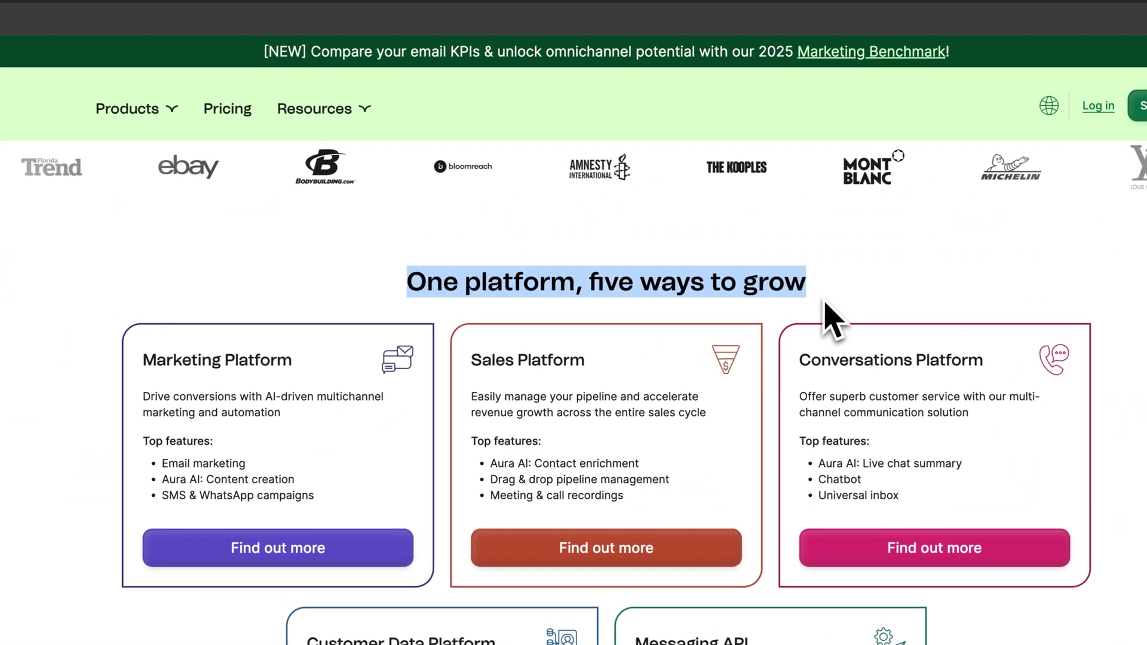
left_click(832, 318)
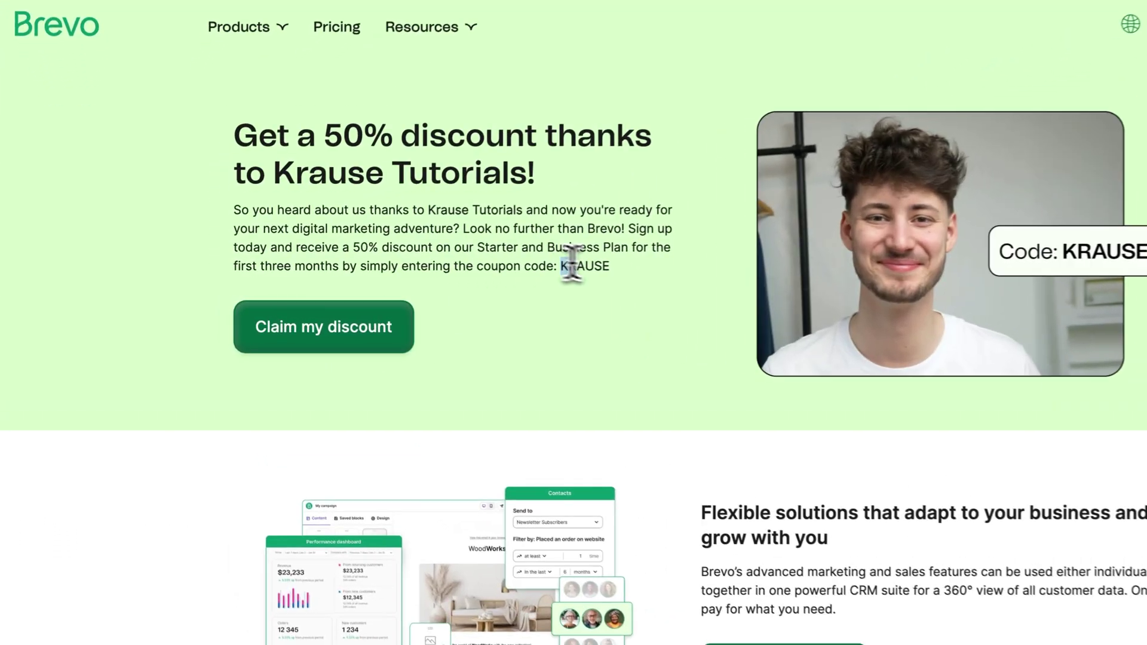
left_click_drag(462, 266, 507, 280)
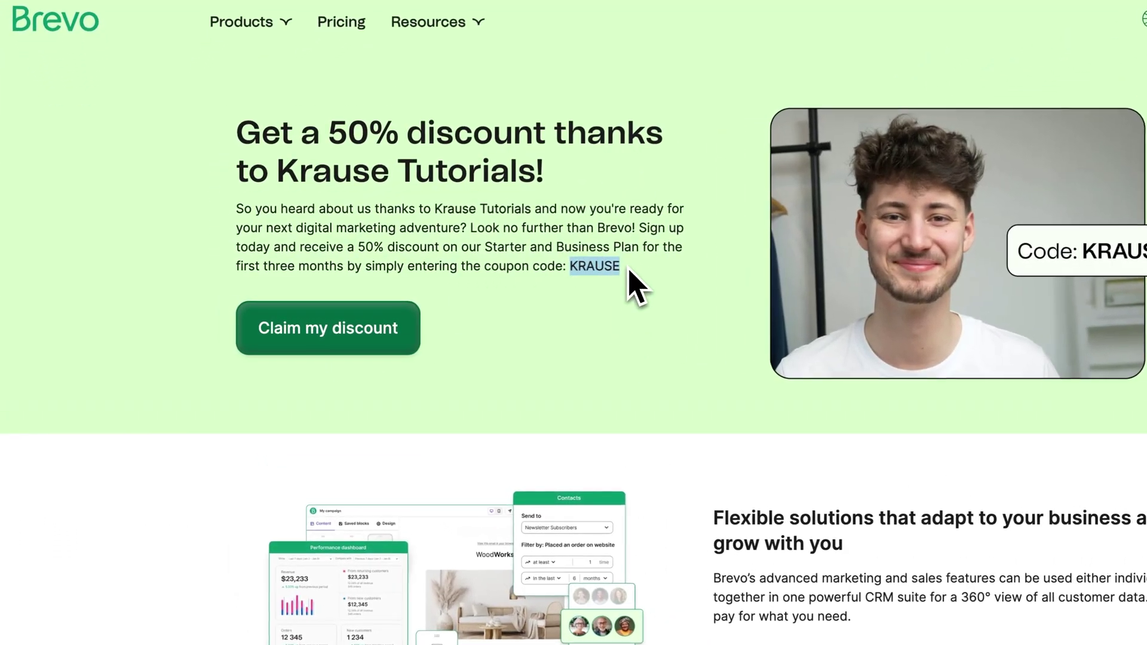
left_click_drag(239, 134, 557, 134)
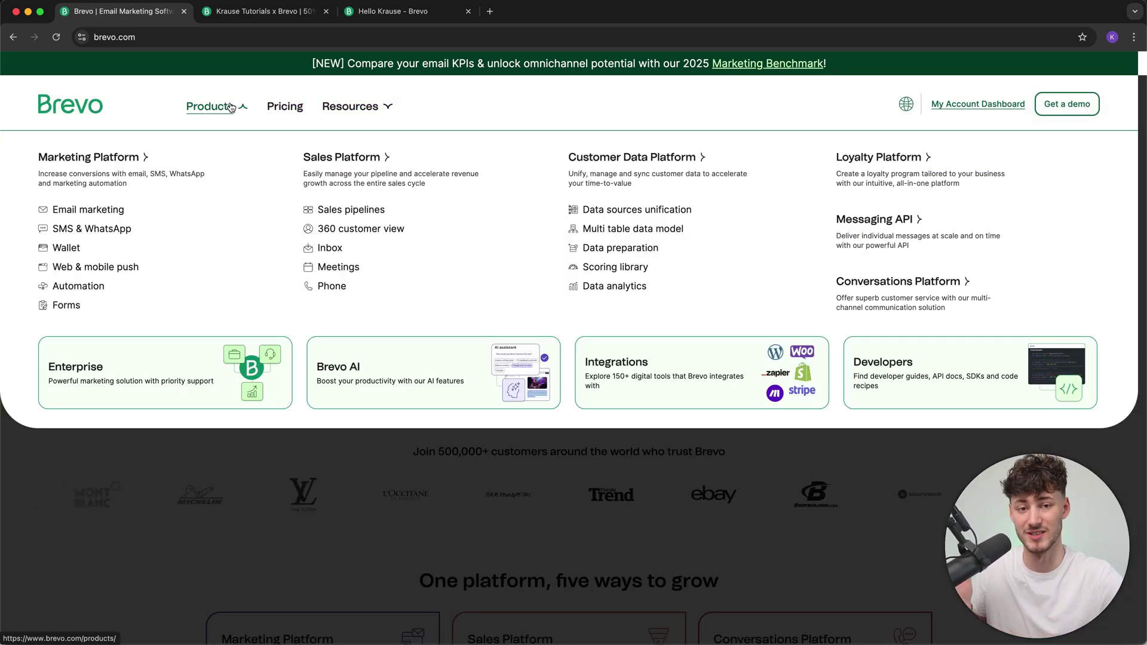
Step: View the Email marketing page, return to the homepage, and switch to the dashboard tab
left_click(92, 216)
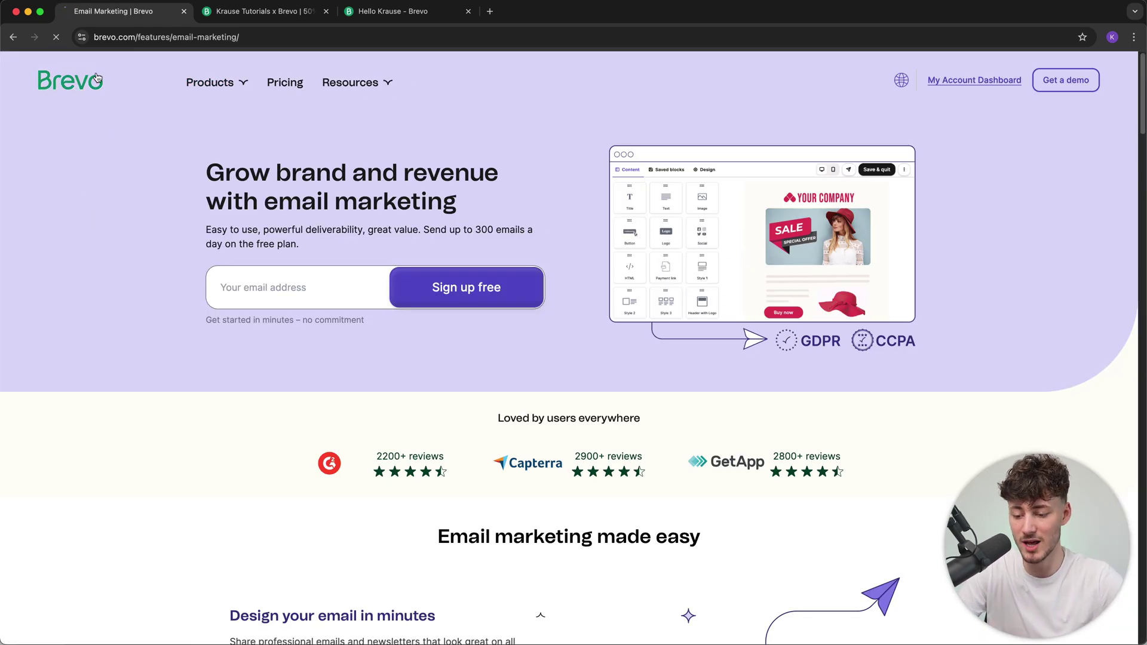
key("super+bracketleft")
left_click(421, 12)
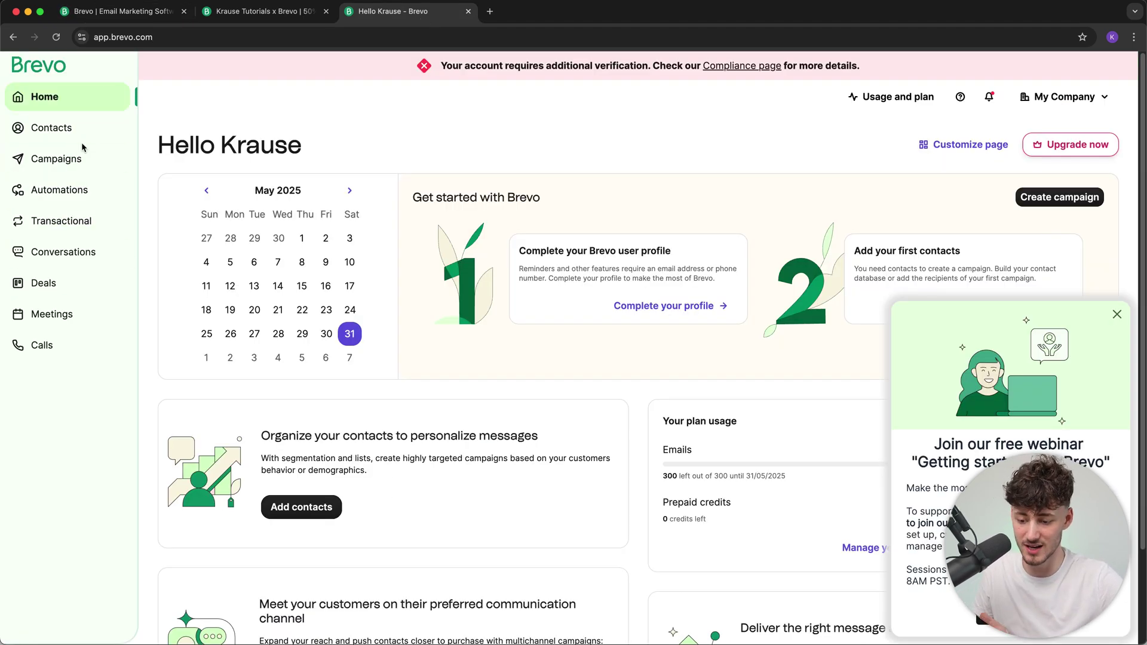
left_click(84, 159)
left_click(76, 94)
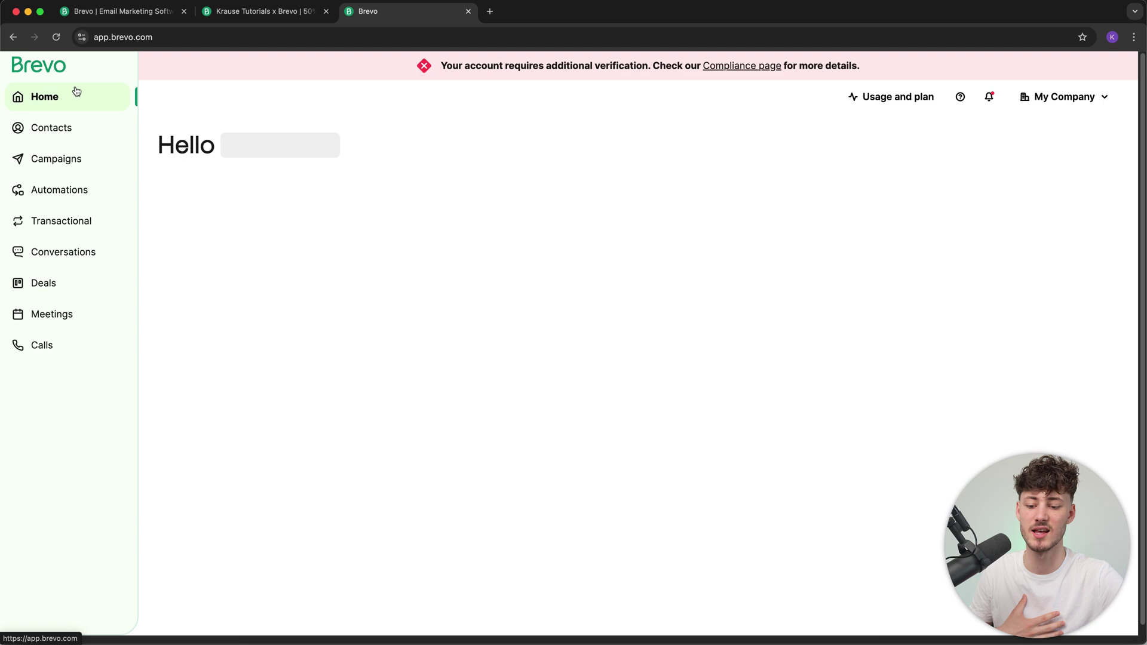
scroll(569, 183, "down", 3)
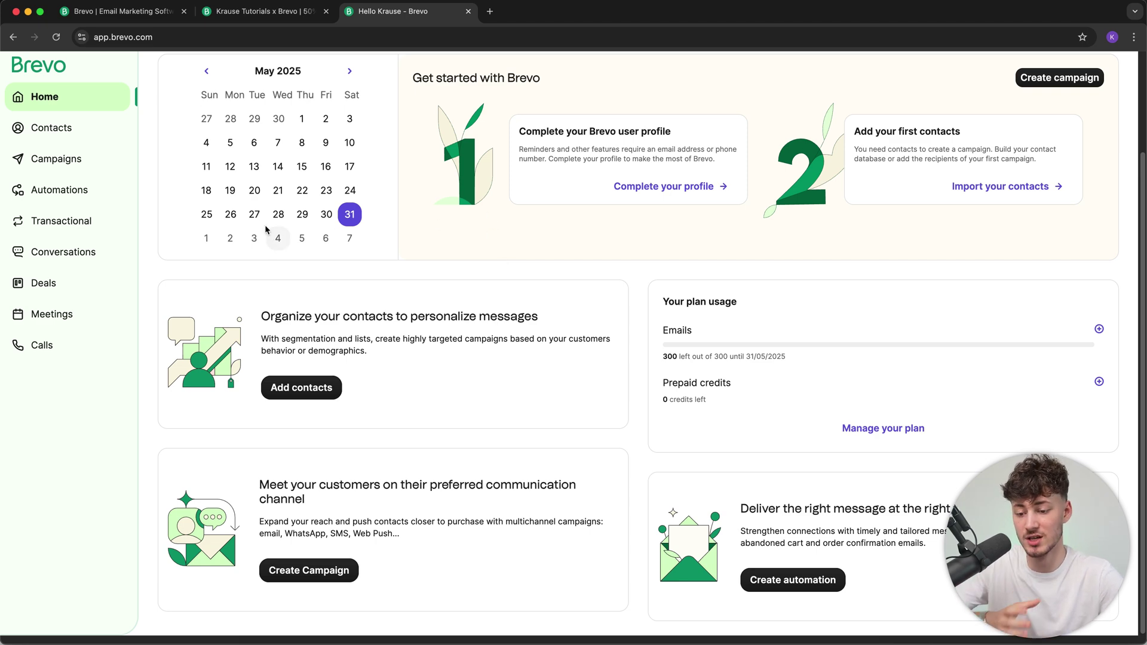
left_click(75, 7)
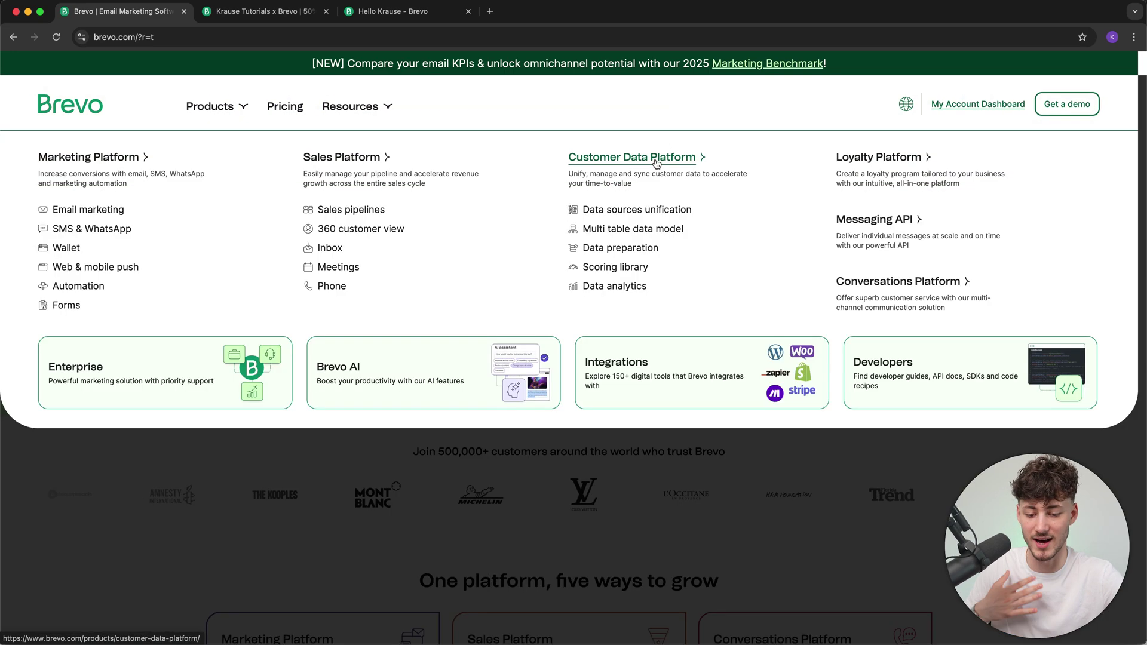
scroll(429, 328, "down", 2)
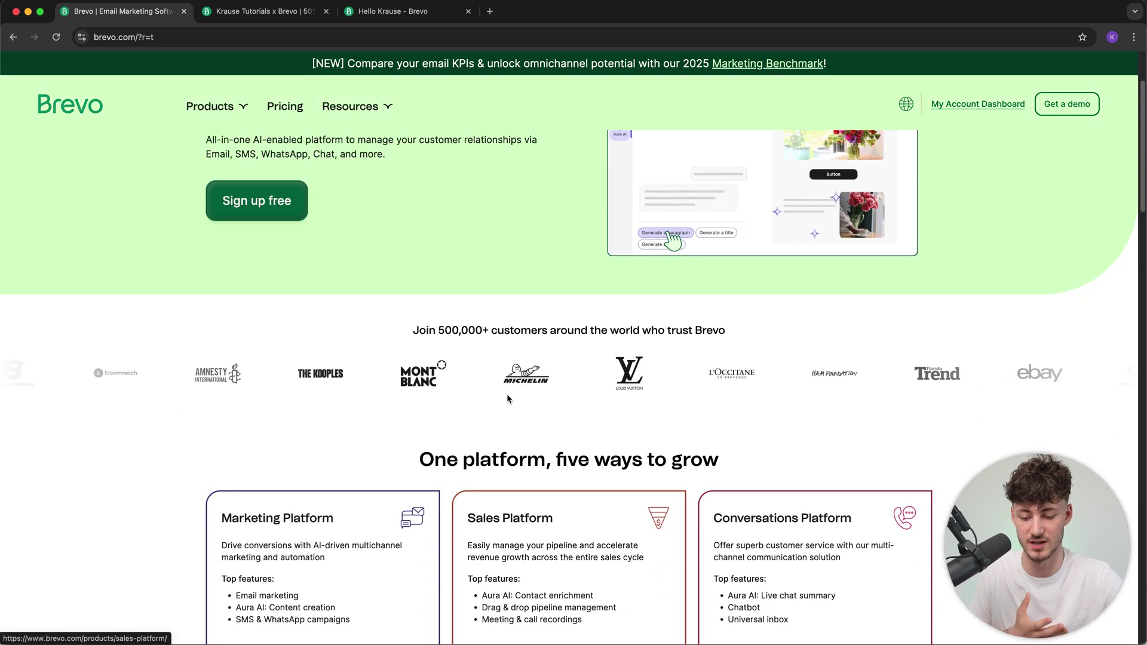
left_click_drag(413, 330, 723, 345)
left_click(723, 344)
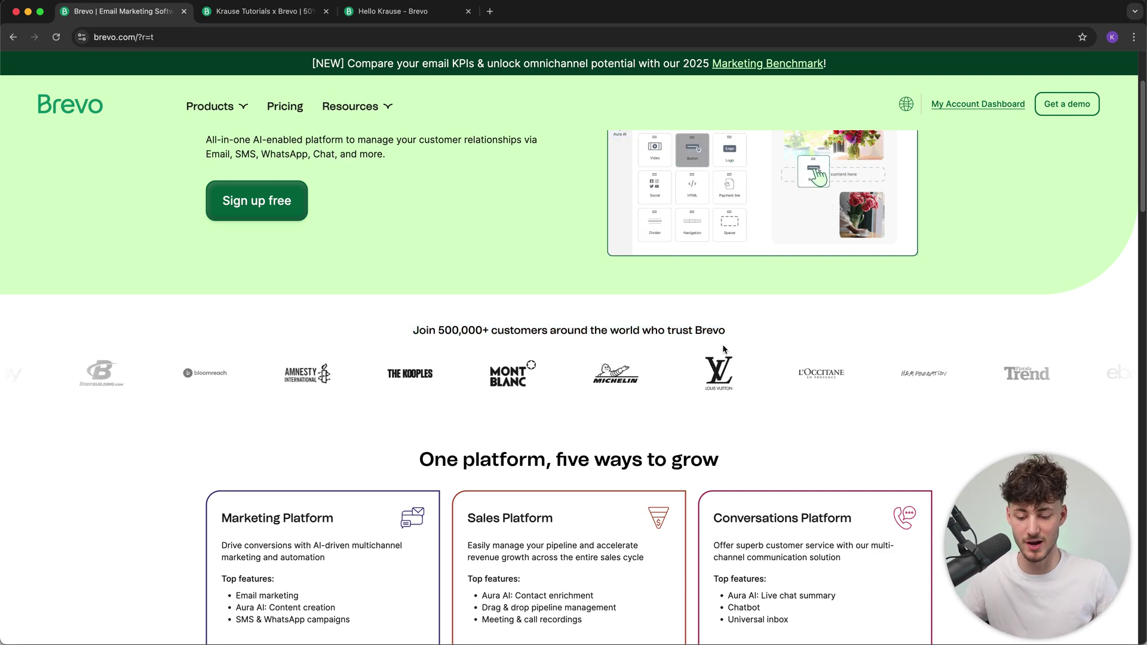
scroll(722, 344, "up", 2)
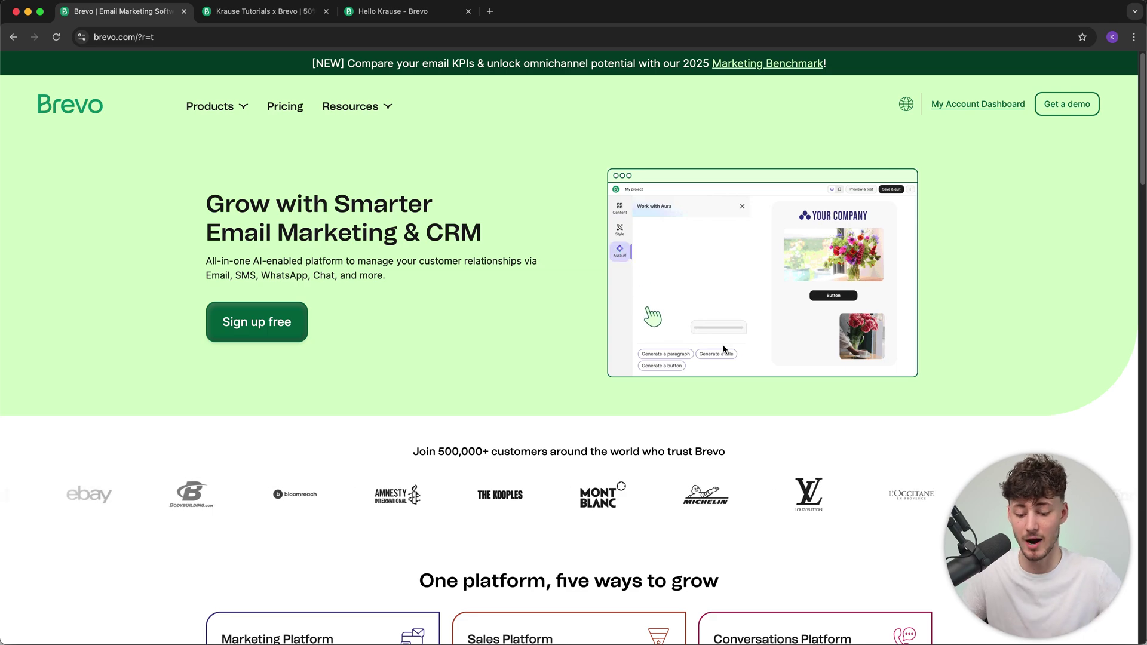
scroll(723, 344, "down", 10)
scroll(722, 344, "down", 8)
scroll(722, 344, "up", 15)
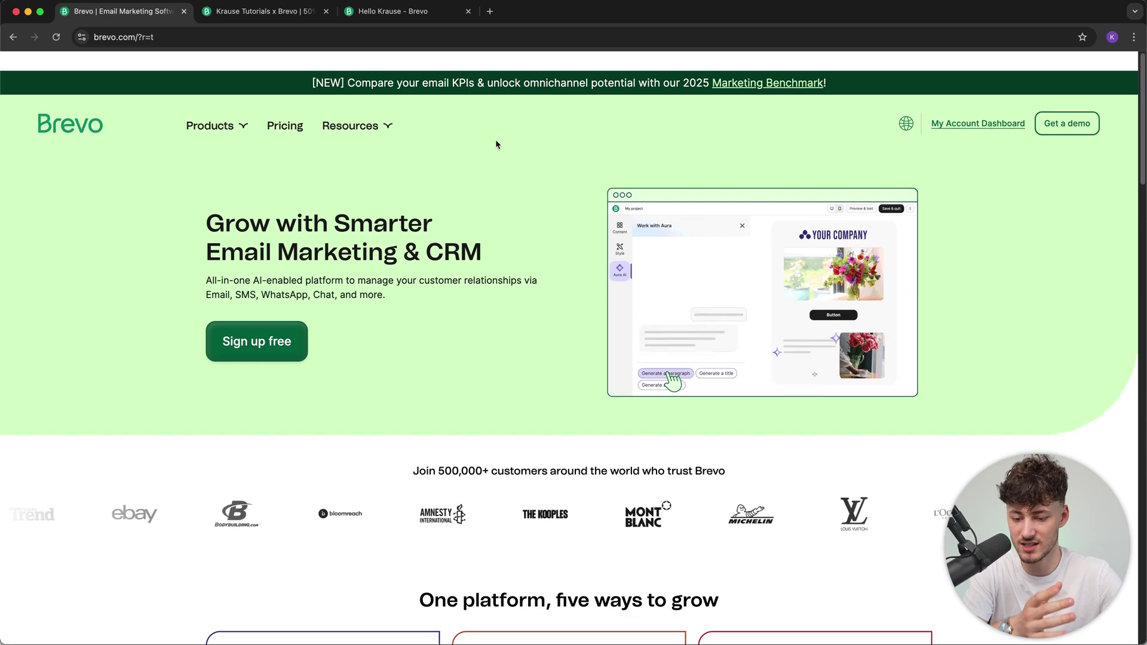
left_click(368, 19)
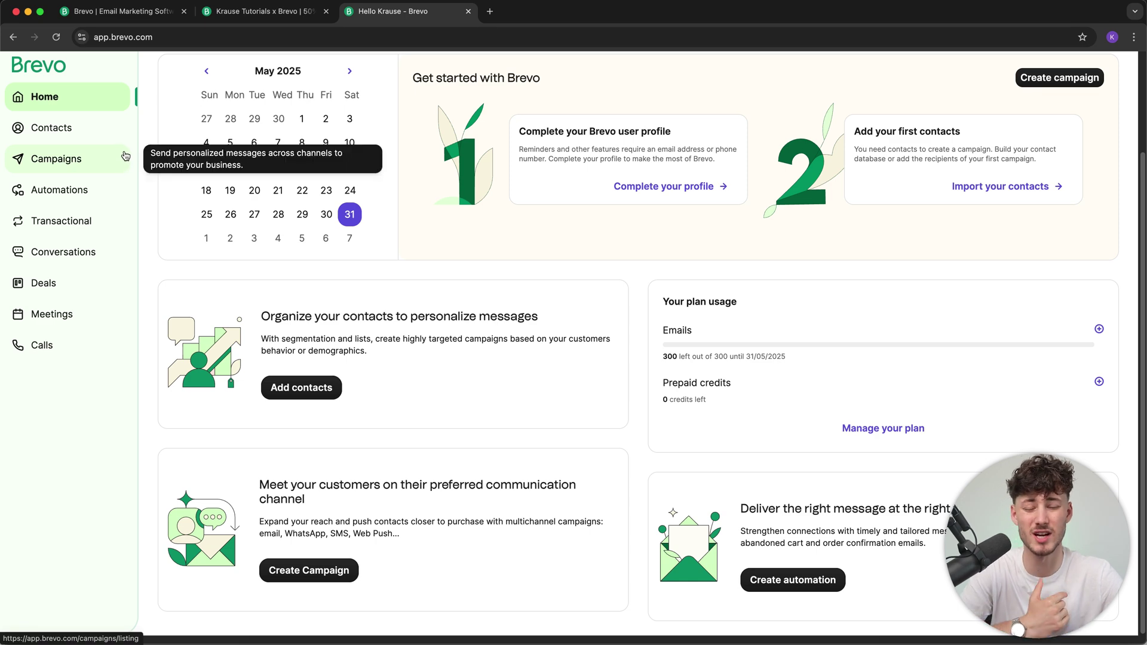
Step: Review the single contact's record and the Deals onboarding page, then go to Campaigns
left_click(119, 130)
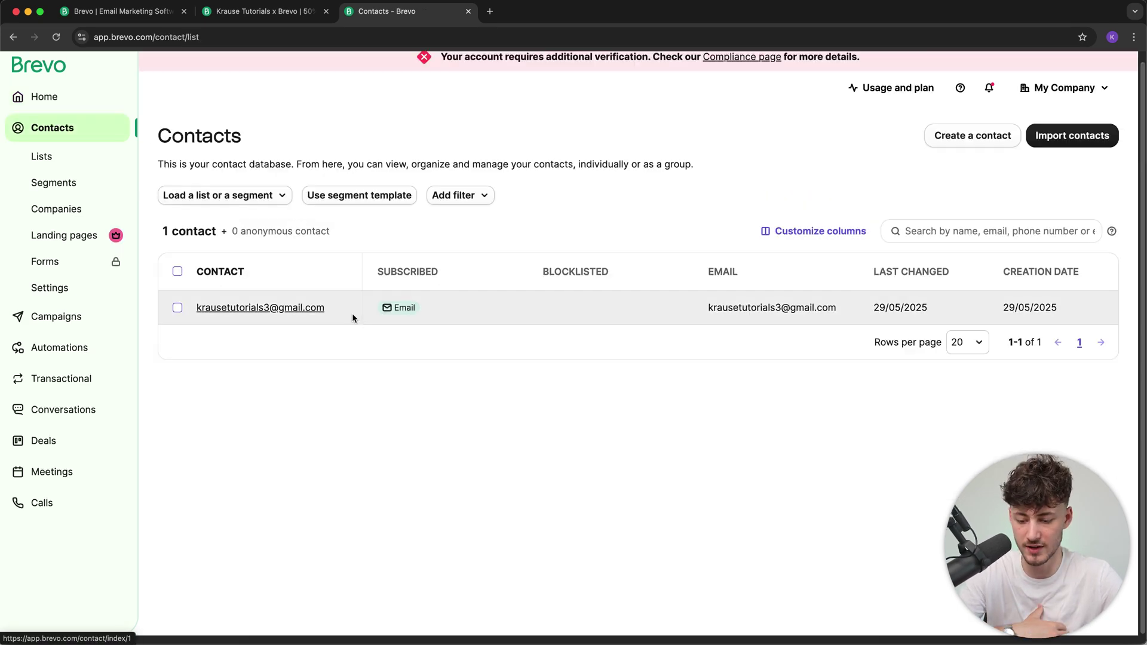
left_click(289, 308)
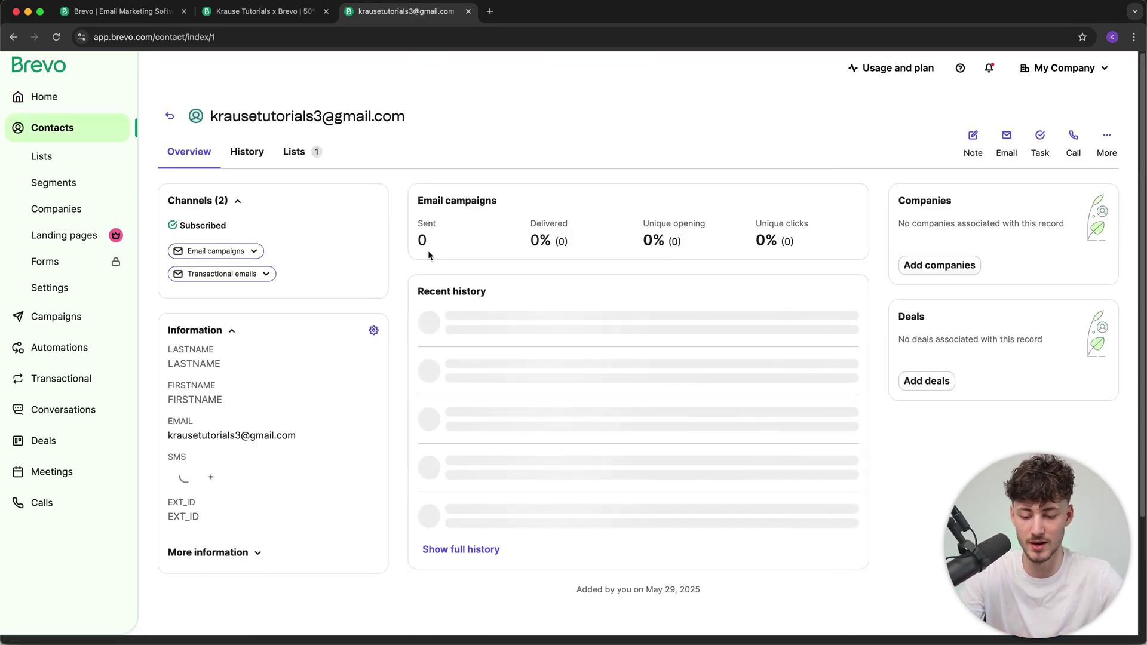
scroll(951, 345, "down", 1)
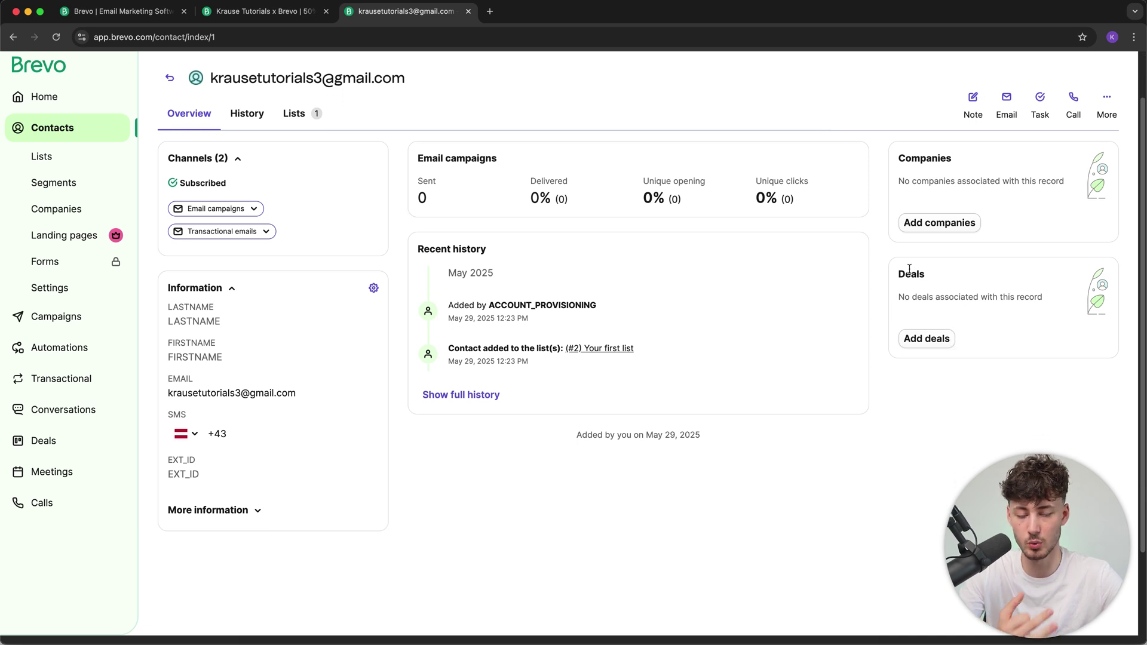
left_click(932, 339)
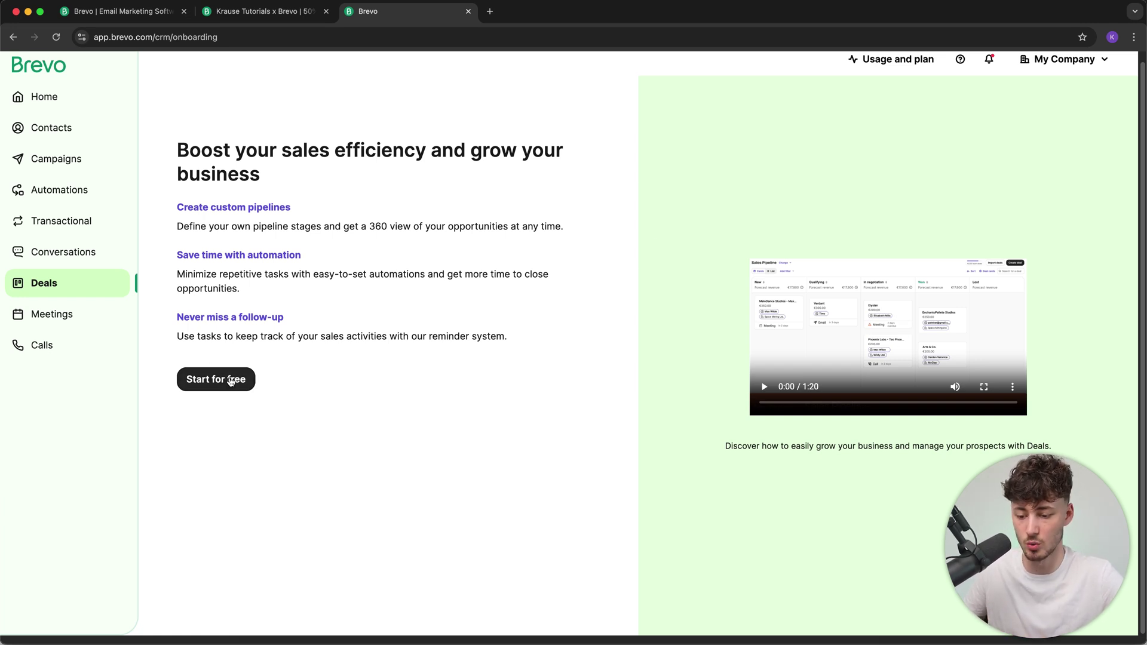
left_click(74, 162)
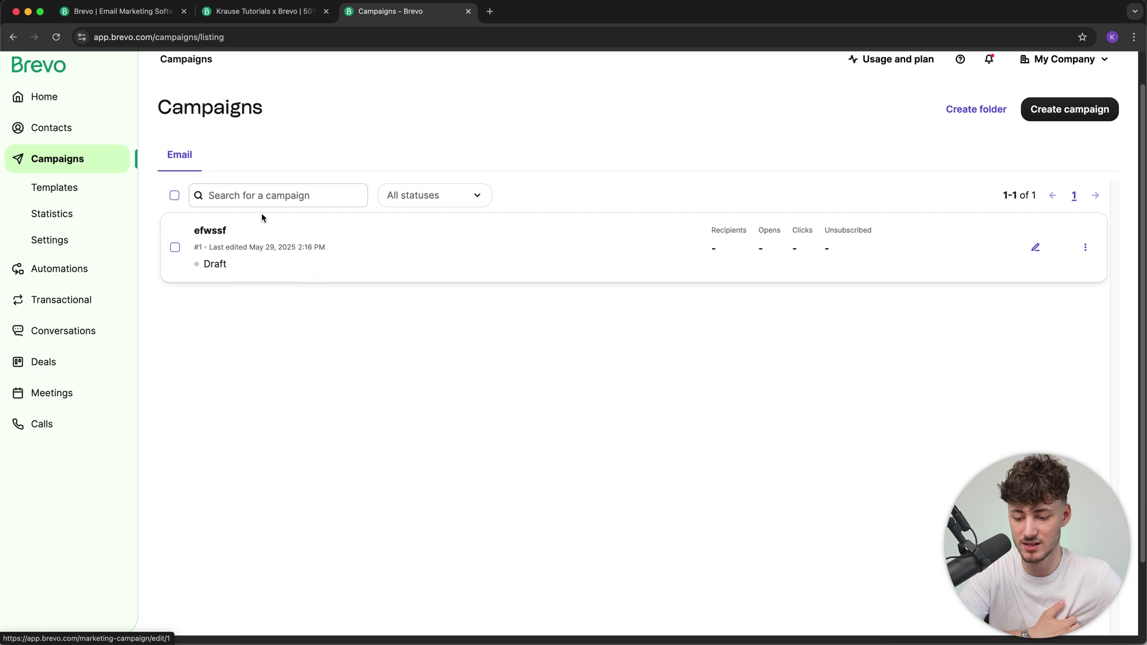
Step: Open the efwssf draft's design, select several blocks, and dismiss the image library unchanged
left_click(239, 251)
scroll(588, 378, "down", 3)
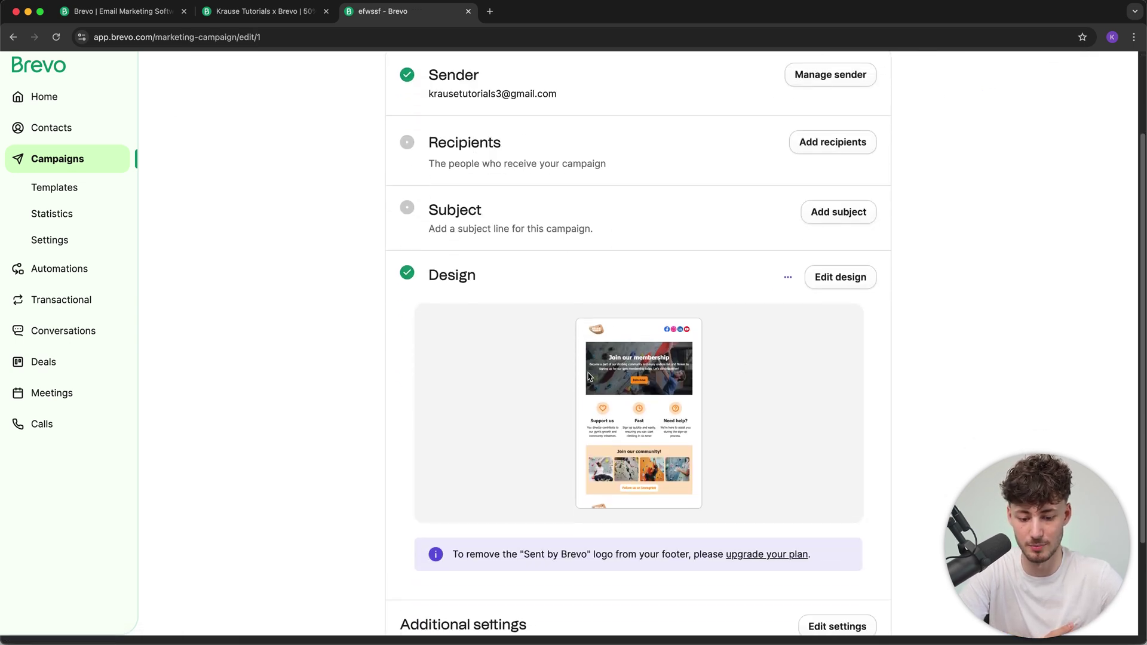
left_click(847, 285)
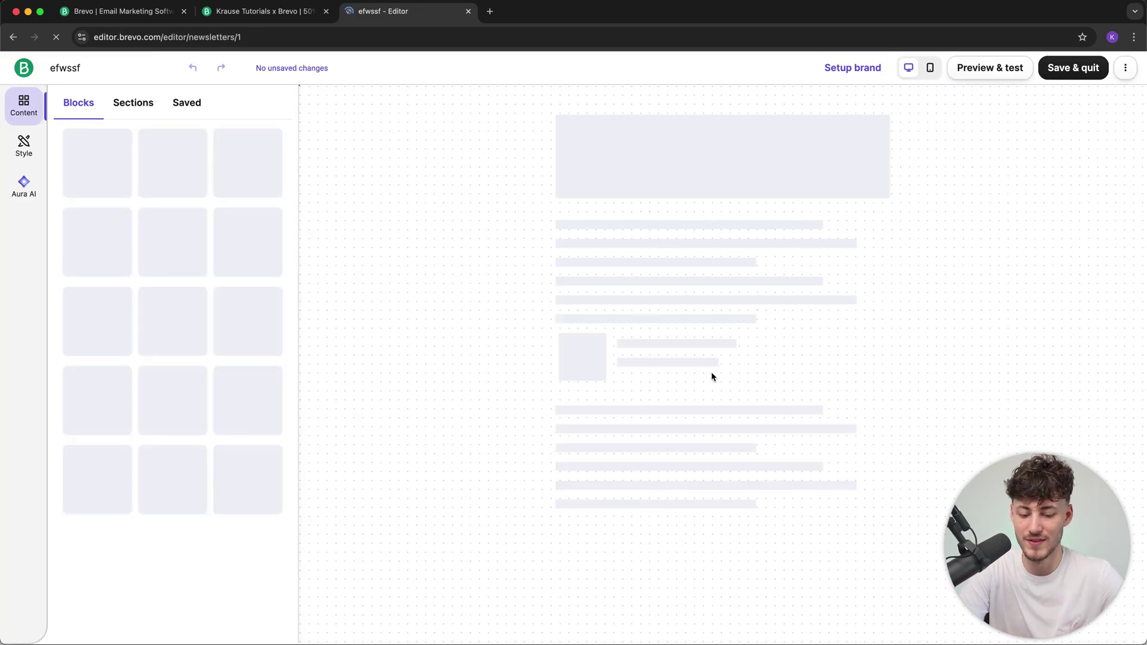
left_click(724, 400)
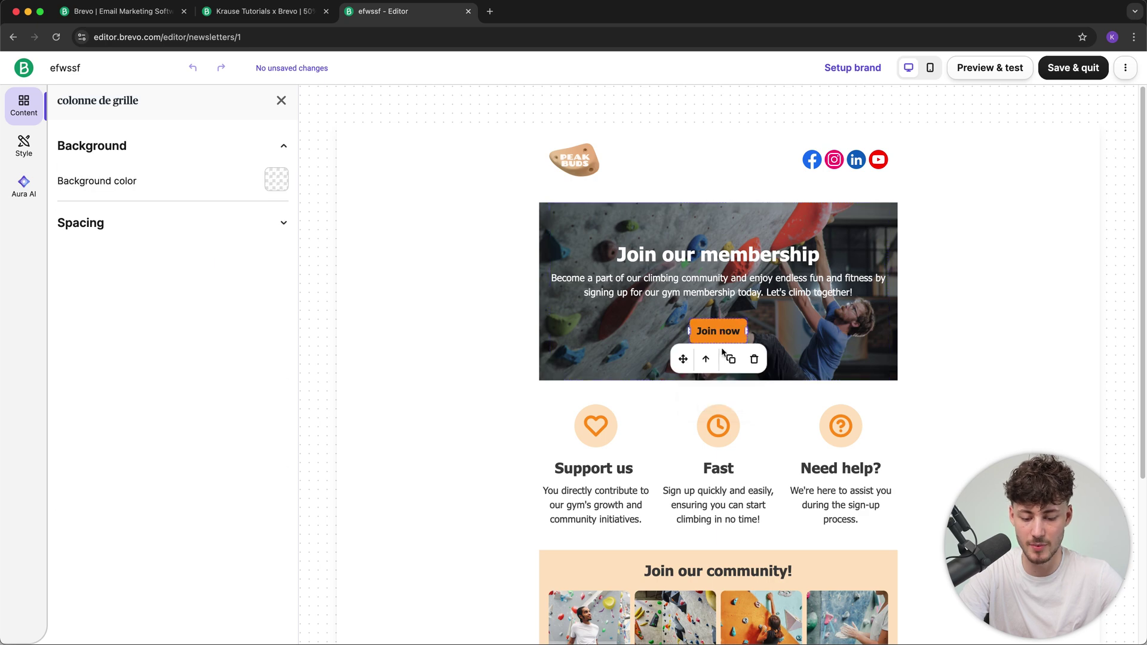
left_click(709, 462)
left_click(598, 452)
left_click(719, 504)
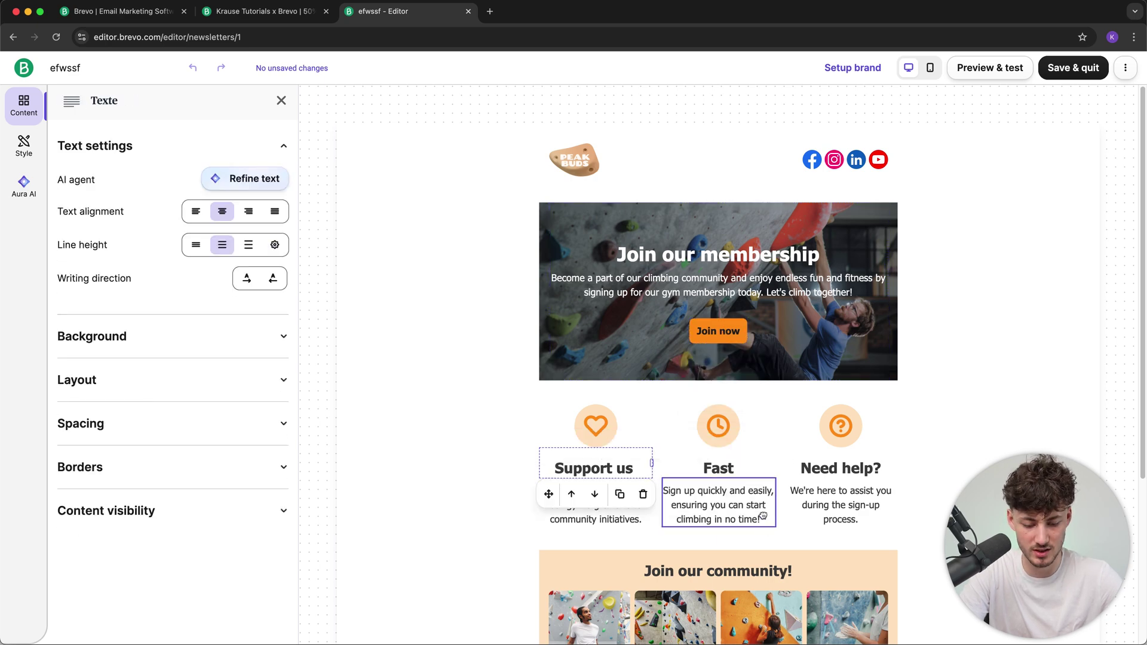
scroll(718, 505, "down", 5)
double_click(763, 398)
key("Escape")
scroll(368, 413, "down", 3)
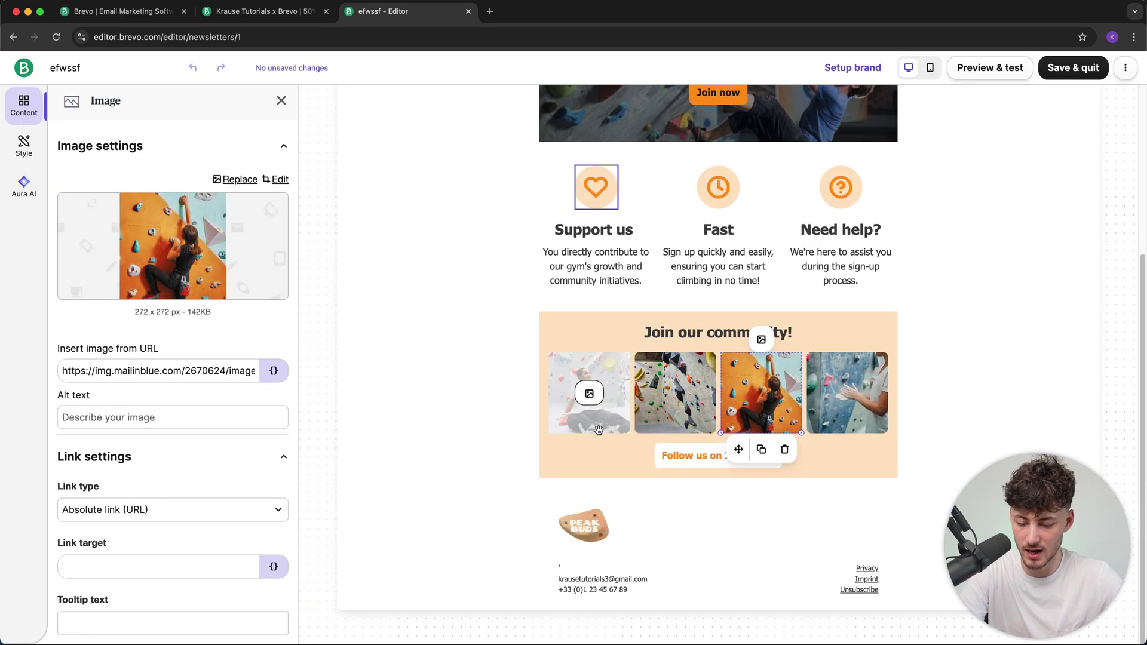
scroll(368, 413, "up", 3)
scroll(368, 413, "down", 3)
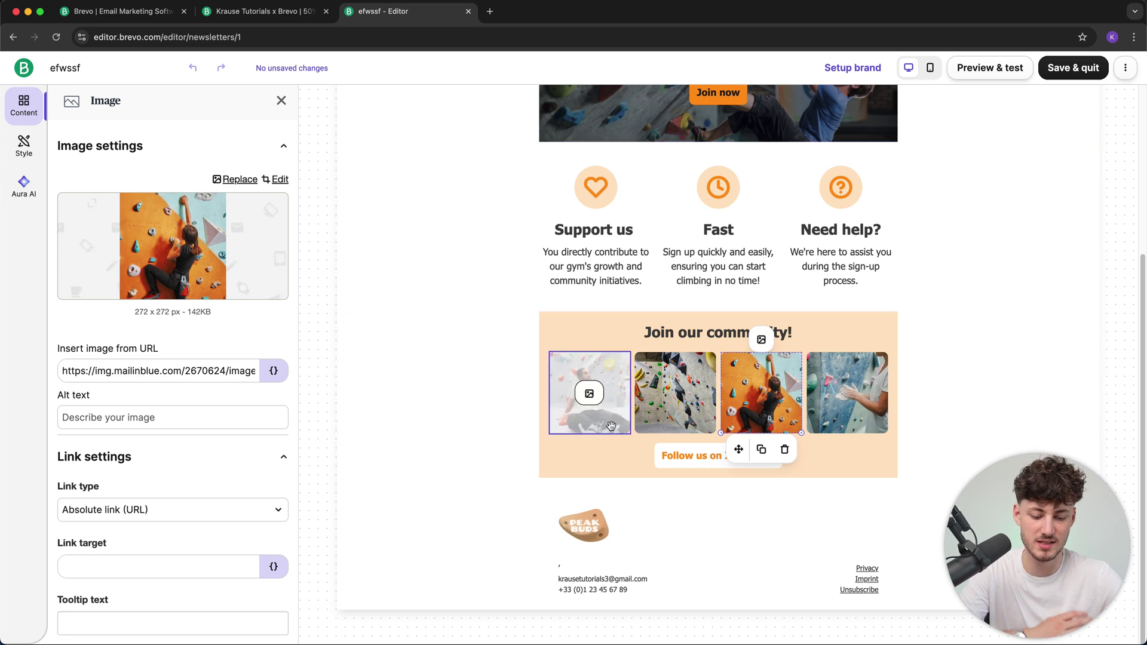
left_click(28, 145)
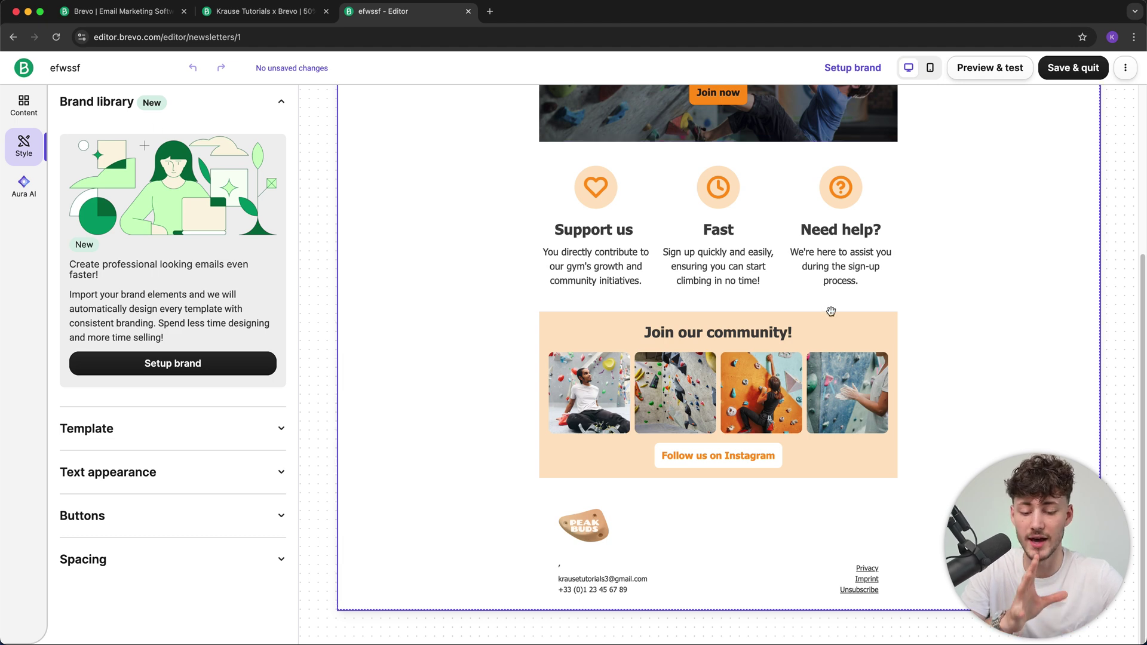
scroll(830, 310, "up", 5)
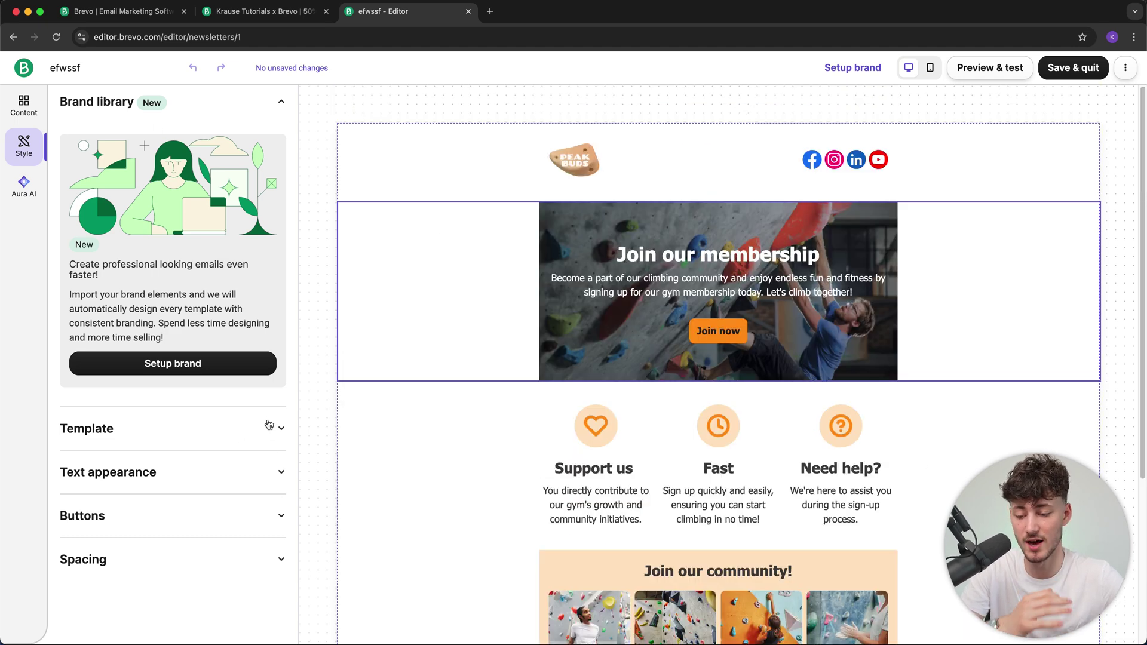
Step: Collapse the Brand library, bring up Aura AI, then return to the efwssf campaign setup
left_click(282, 106)
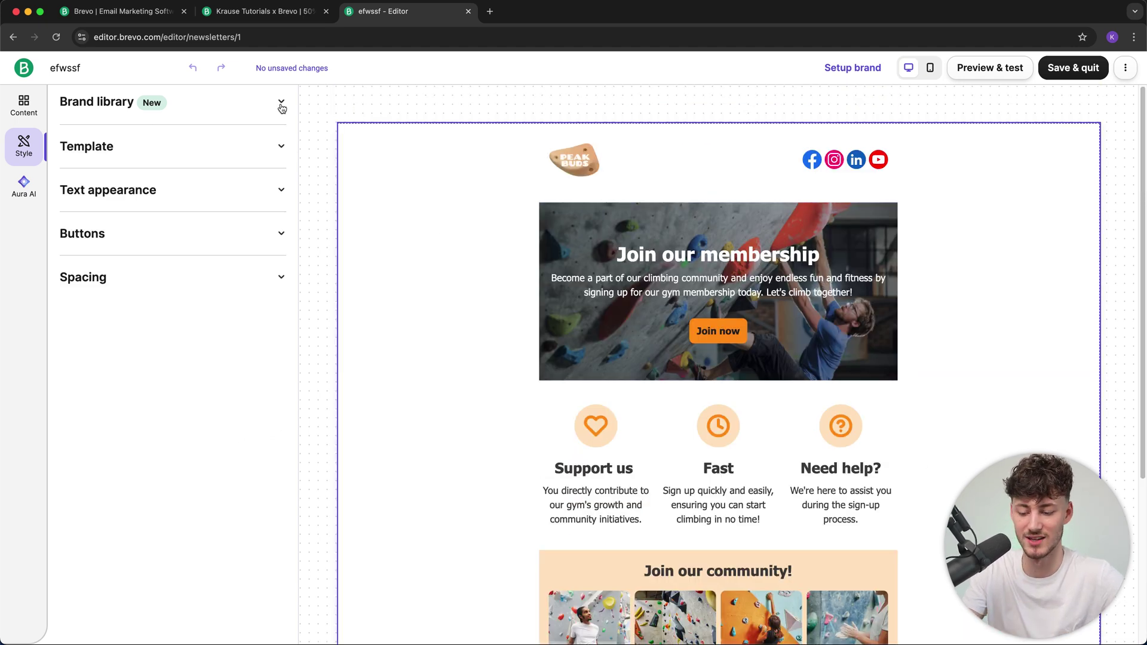
left_click(24, 185)
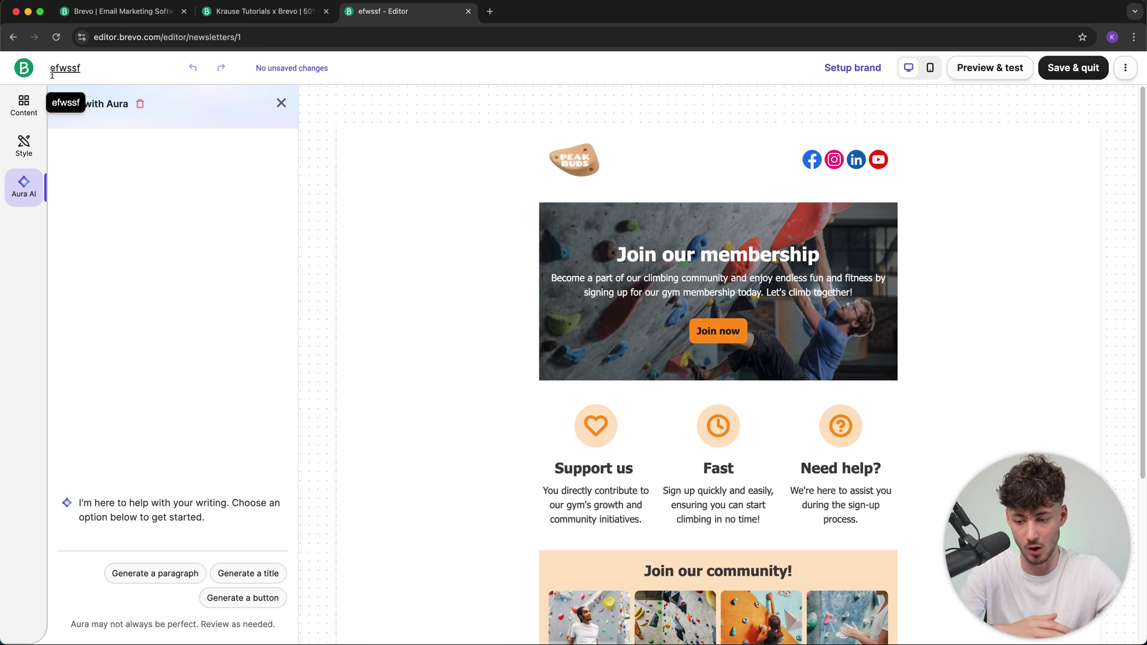
left_click(24, 68)
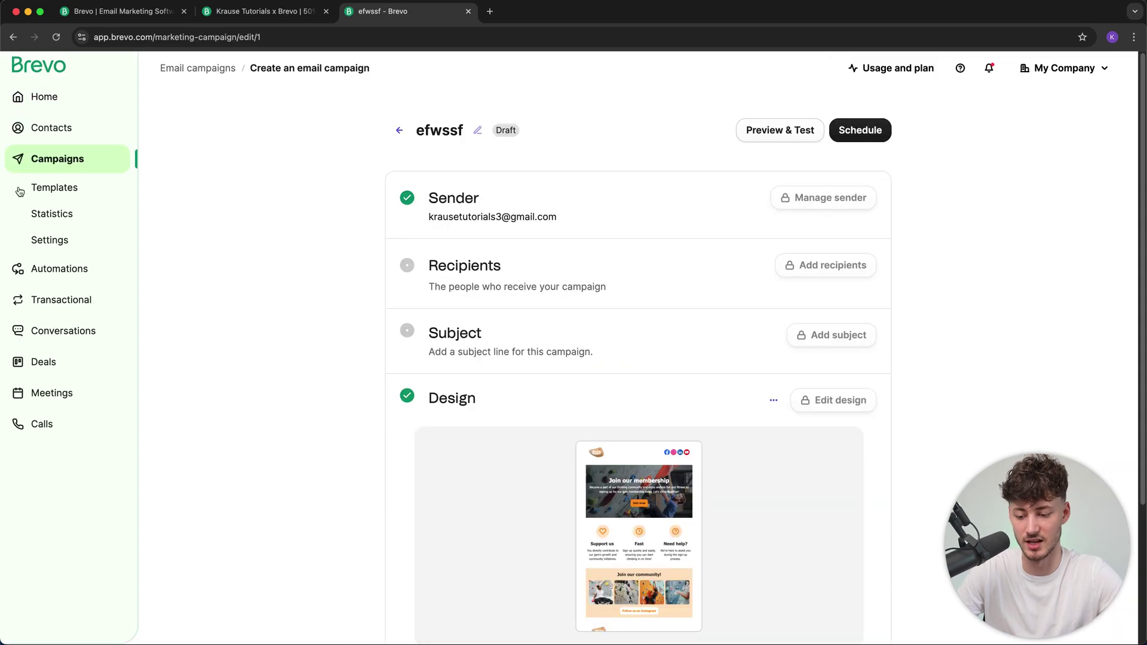
Step: Go to Automations and start creating the first automation
left_click(80, 267)
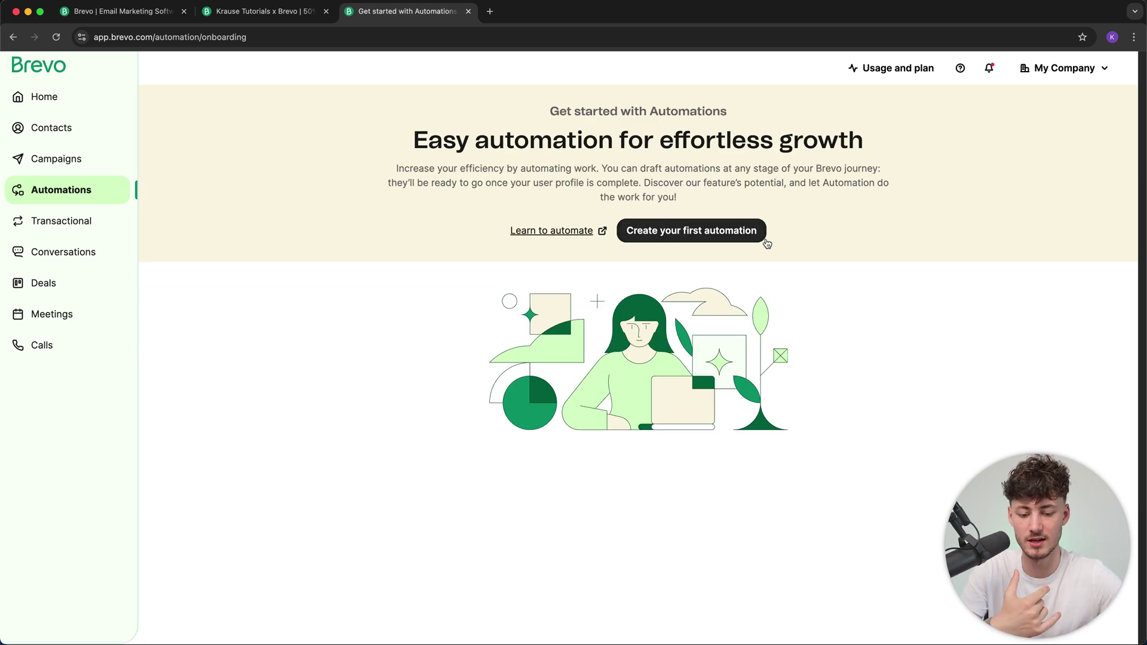
left_click(738, 235)
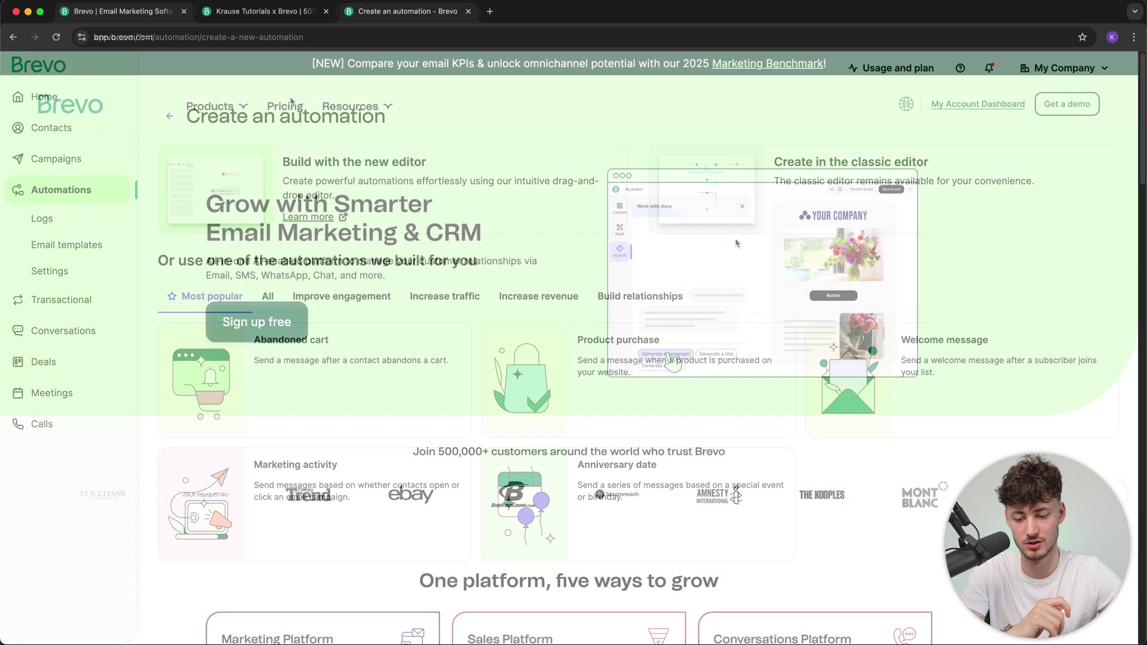
Step: Open the Brevo pricing page and dismiss the Brevo Bot chat panel
left_click(285, 107)
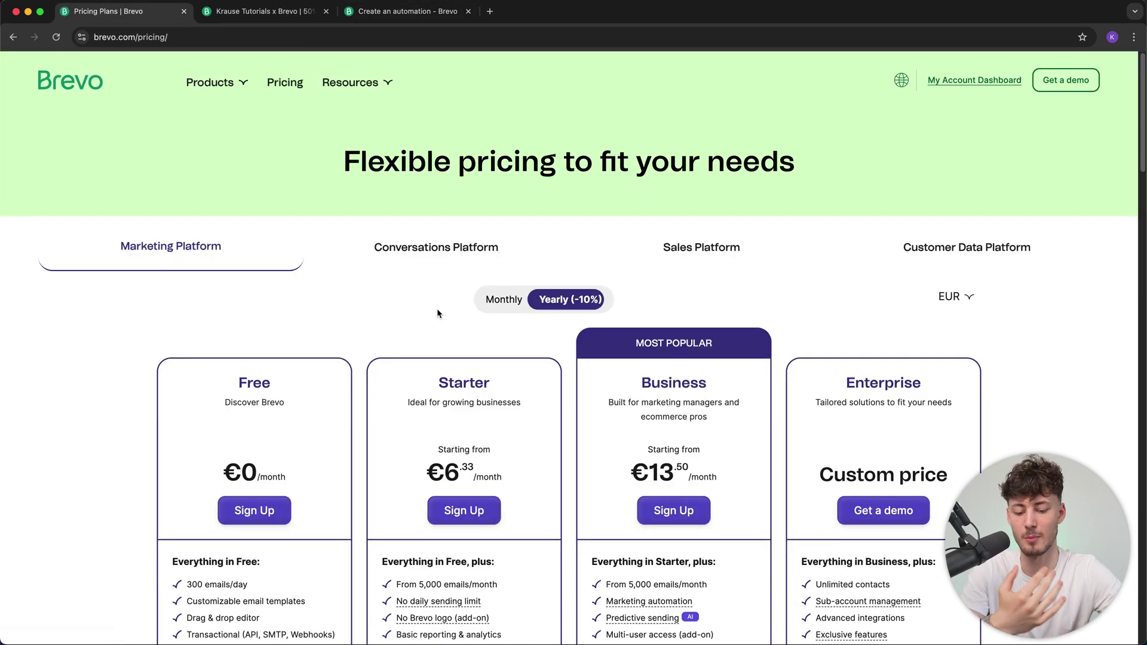
scroll(436, 308, "down", 3)
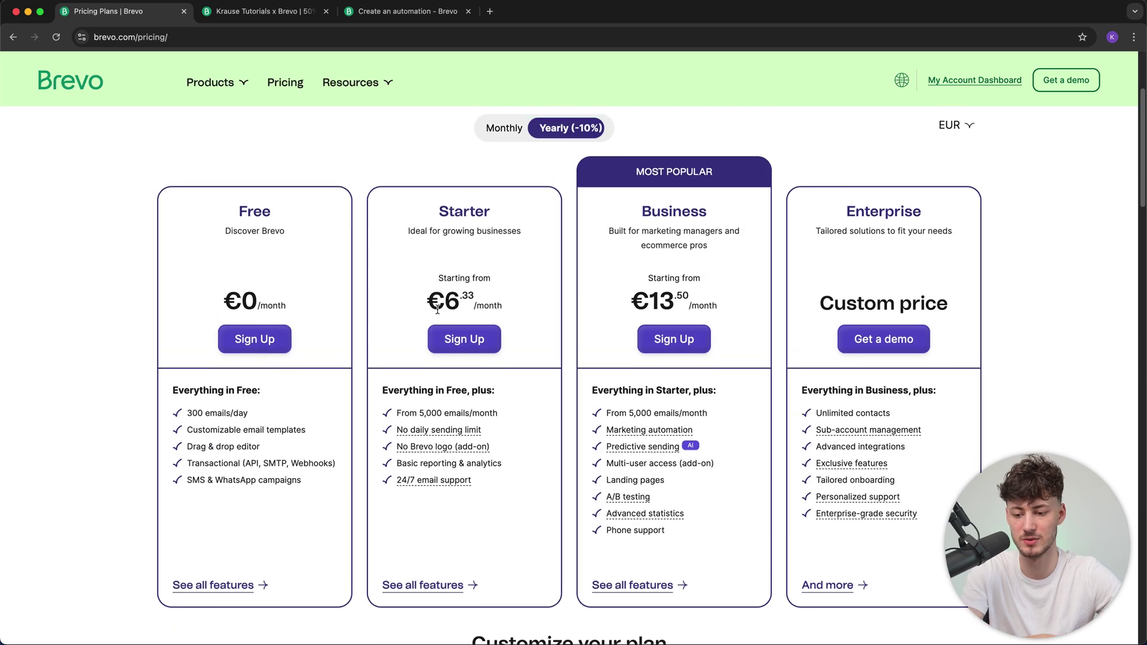
scroll(437, 308, "down", 5)
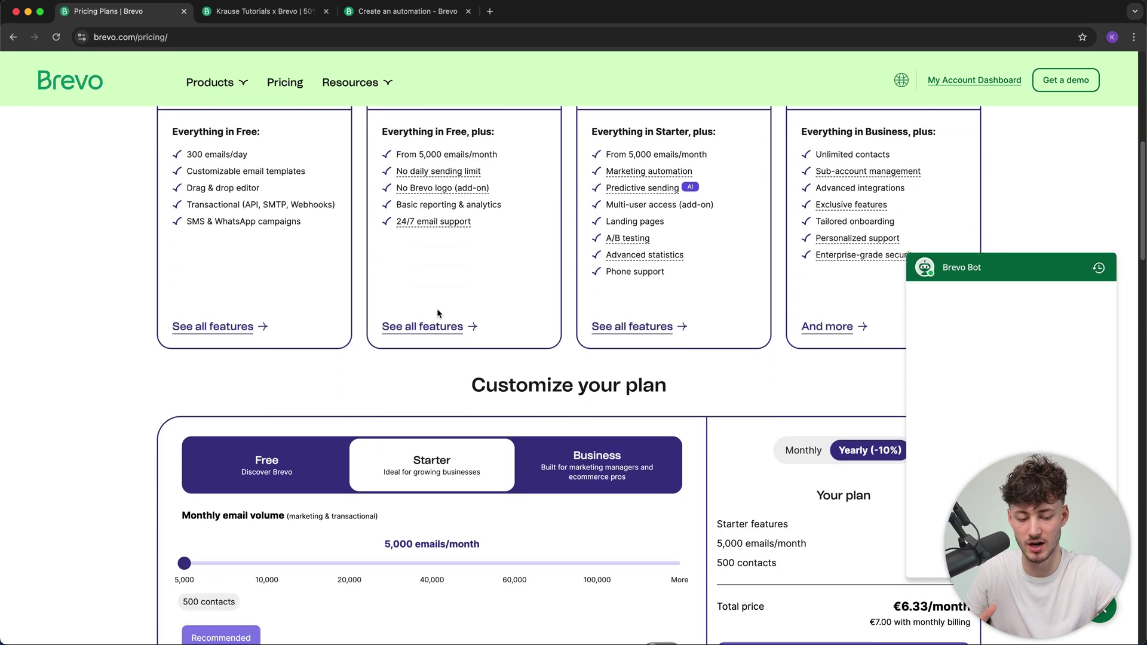
scroll(436, 312, "down", 1)
left_click(1066, 425)
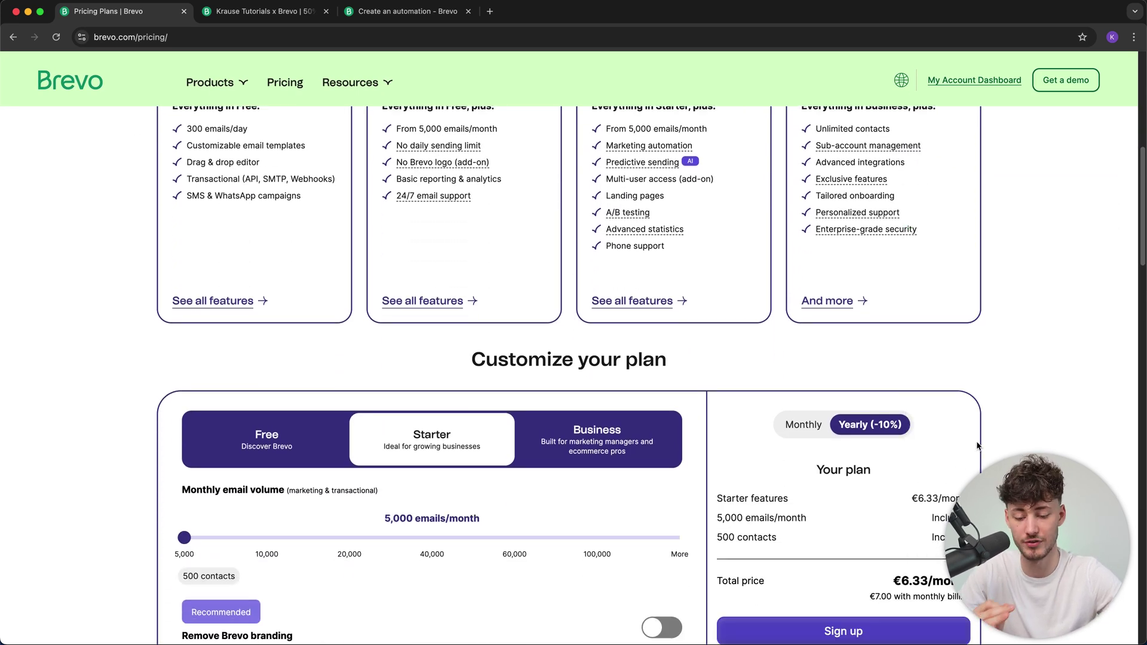
scroll(977, 446, "down", 3)
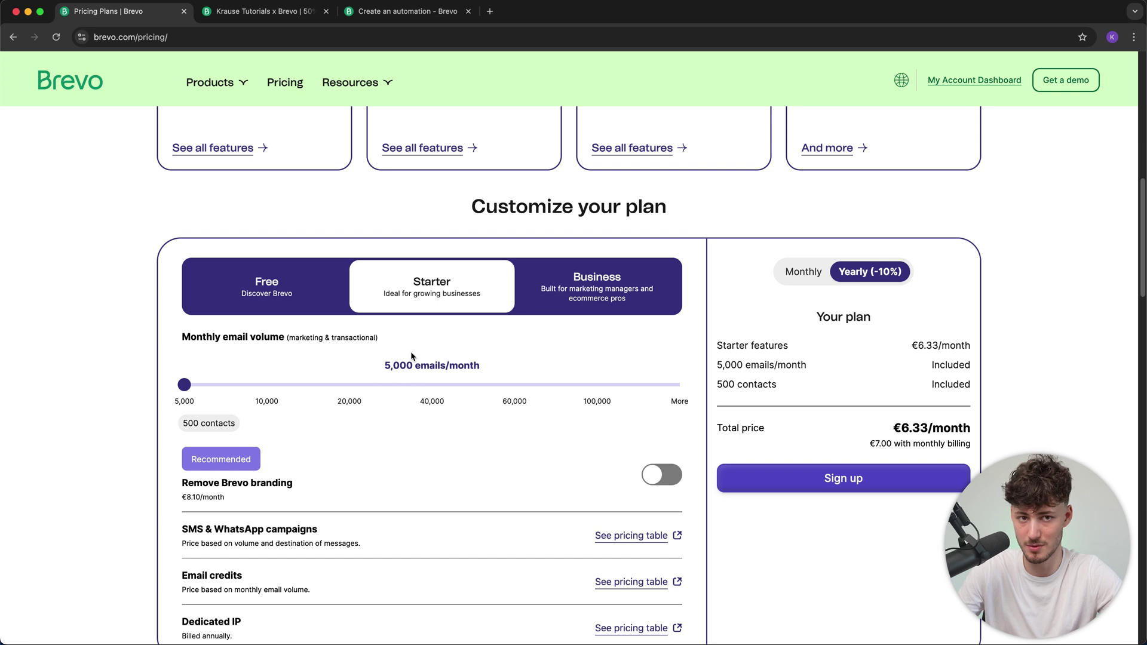
Step: Try 40,000 and 60,000 emails, settle on 10,000 per month, and remove Brevo branding
left_click(445, 376)
scroll(403, 375, "down", 2)
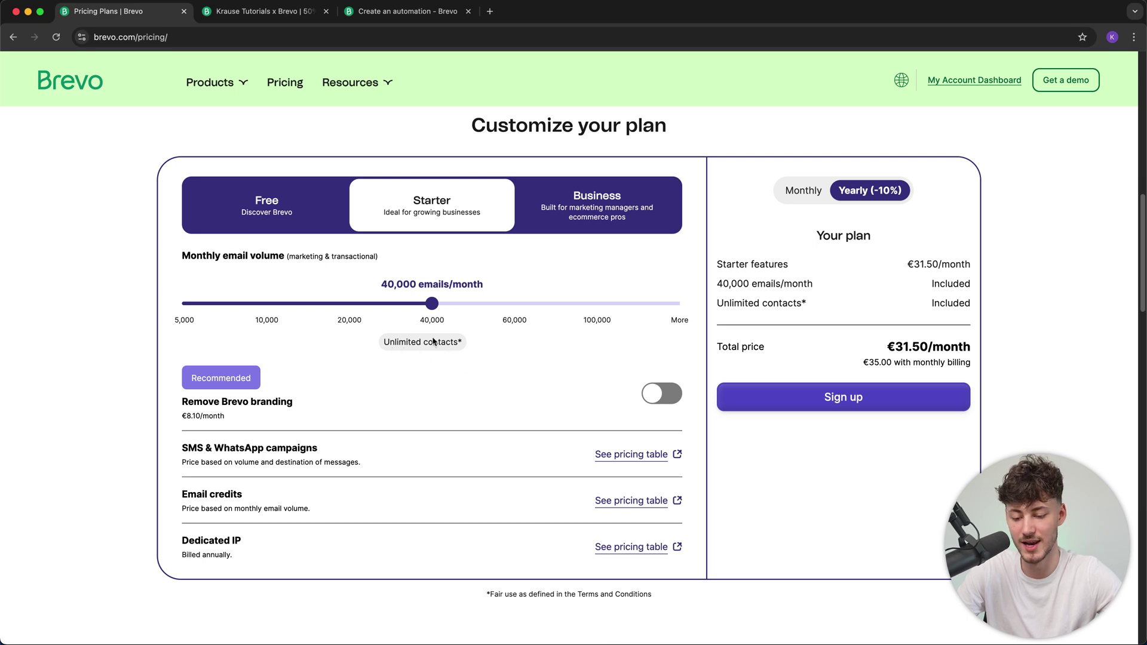
scroll(432, 341, "up", 3)
scroll(432, 338, "up", 1)
scroll(432, 340, "up", 2)
scroll(433, 341, "up", 1)
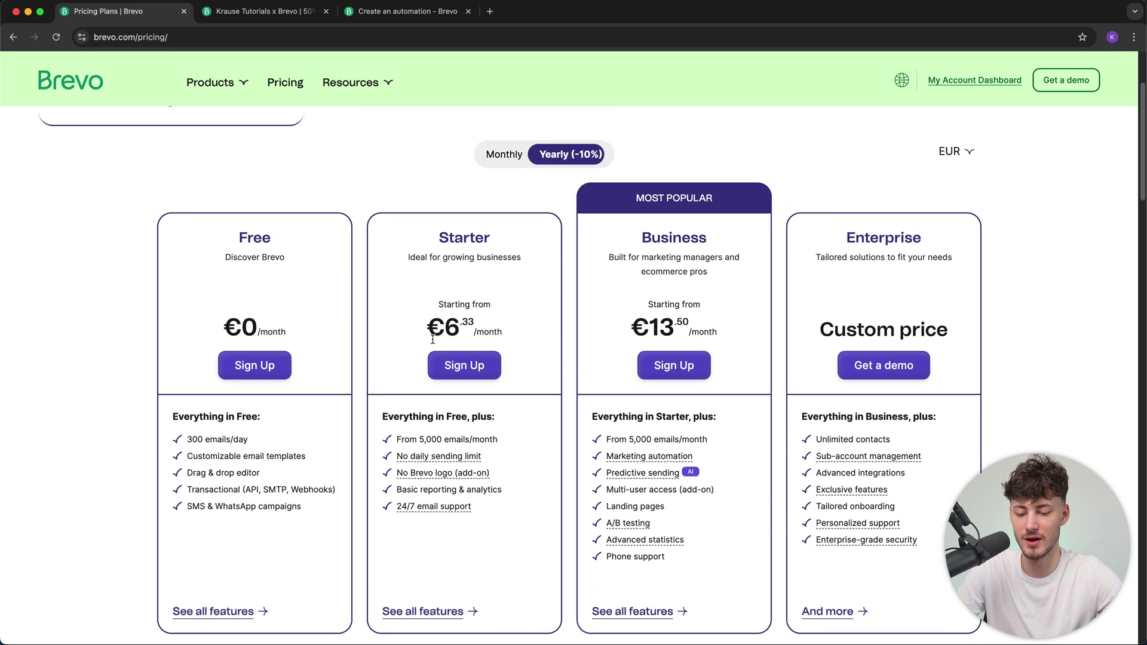
left_click_drag(433, 236, 524, 226)
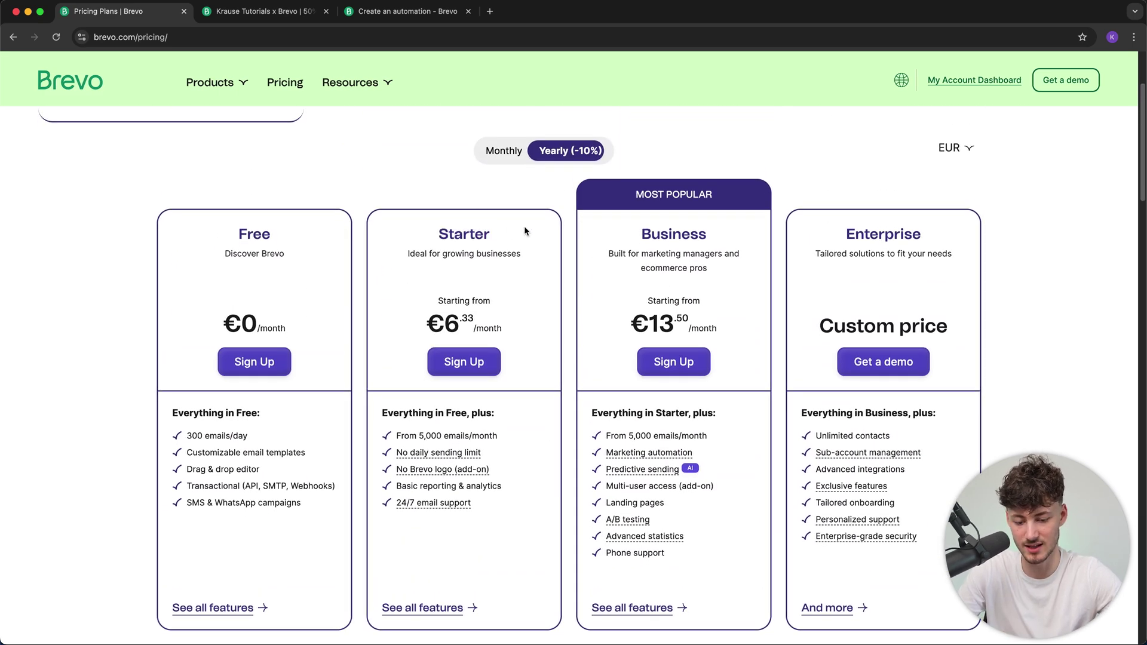
left_click_drag(629, 222, 742, 227)
scroll(742, 227, "down", 3)
scroll(742, 227, "down", 3)
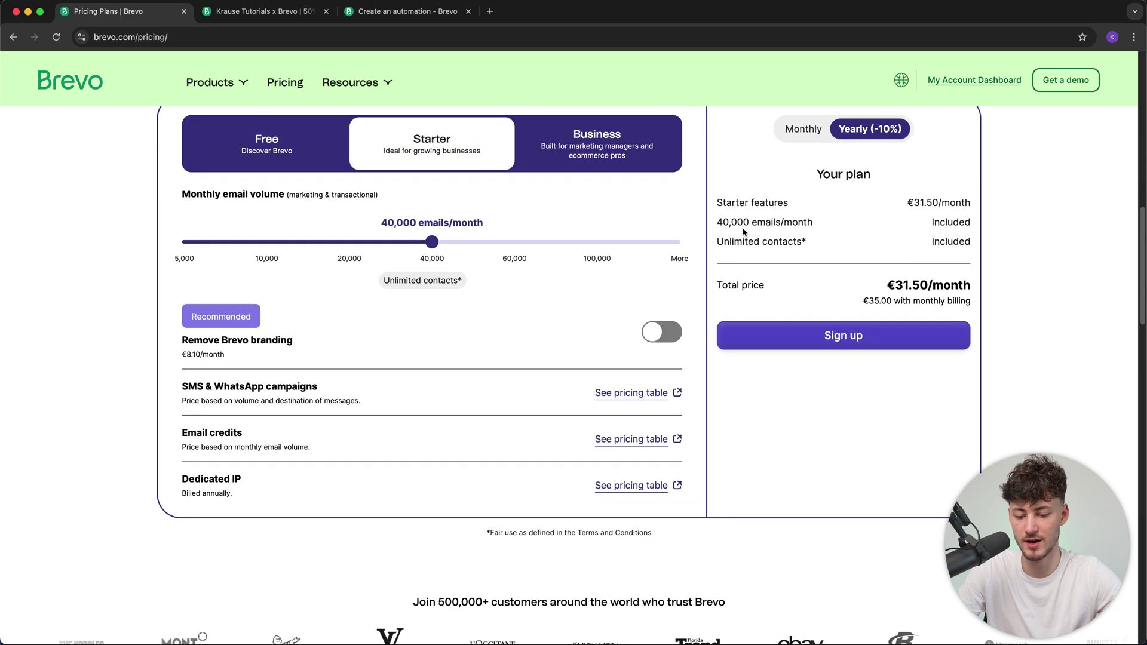
scroll(514, 422, "up", 2)
scroll(519, 392, "down", 1)
left_click(514, 317)
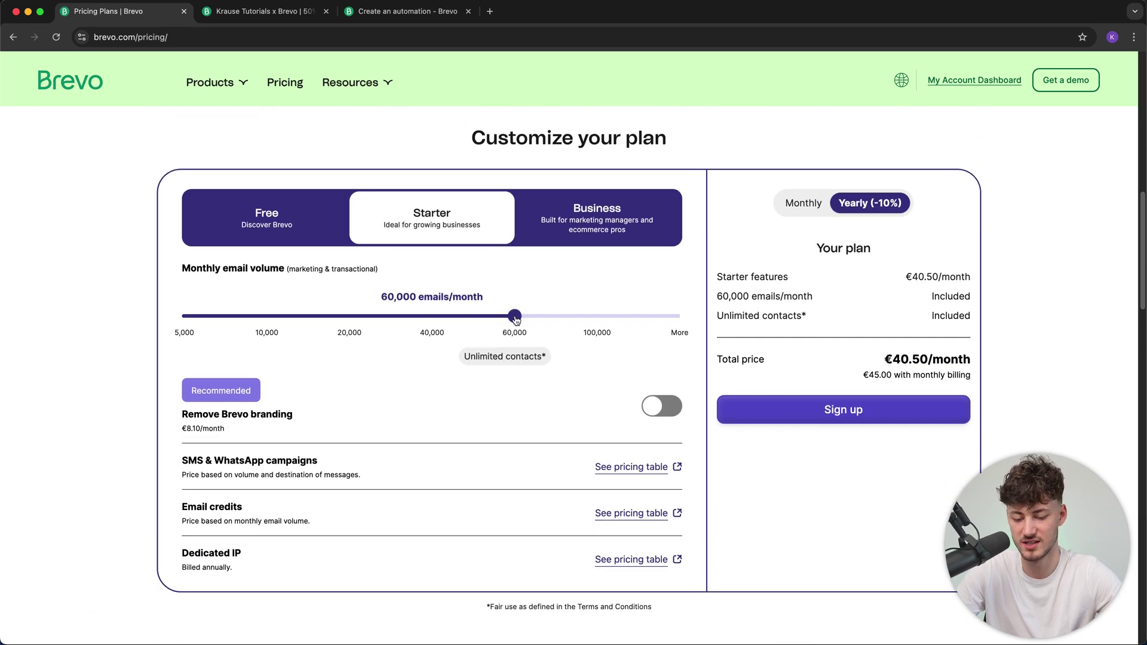
scroll(567, 345, "up", 1)
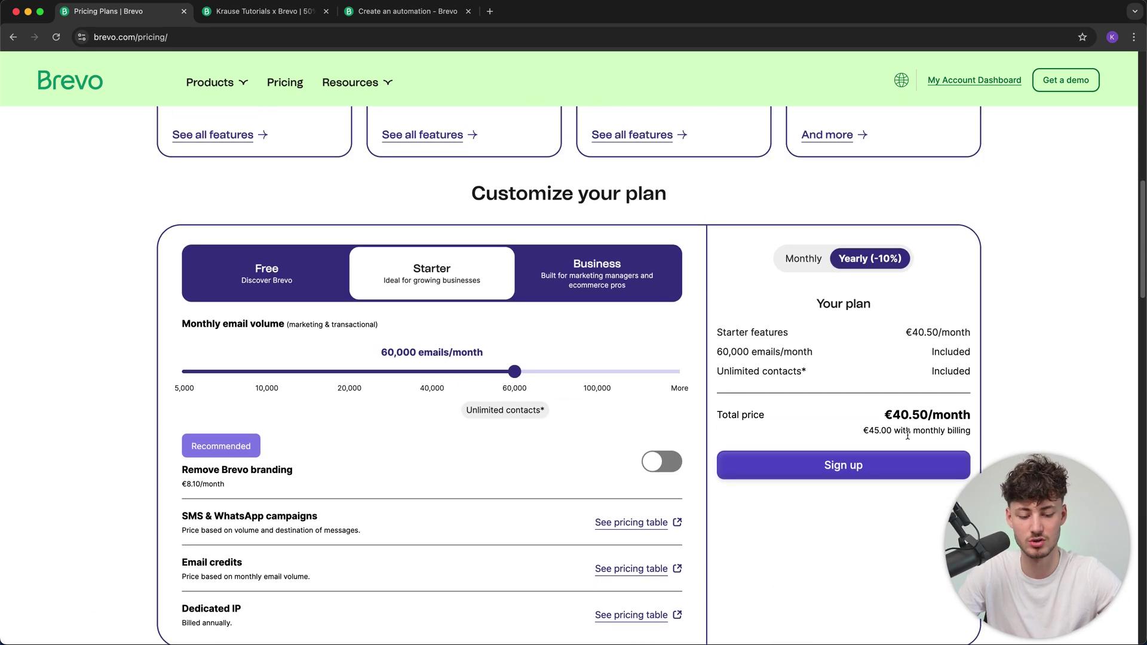
left_click(265, 375)
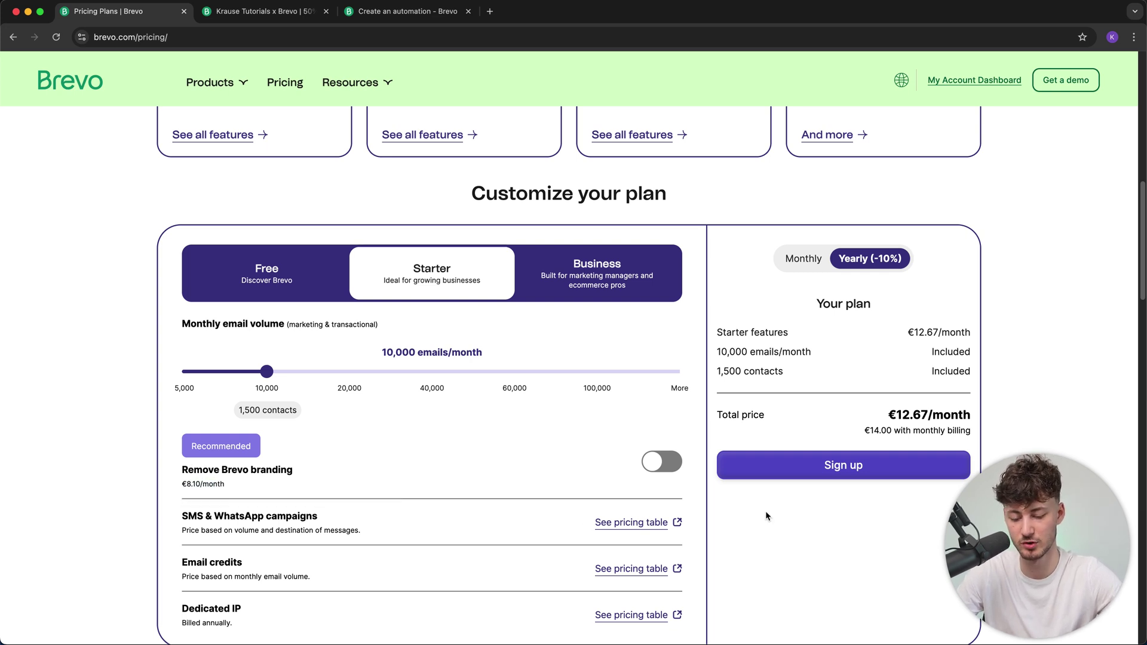
left_click(666, 461)
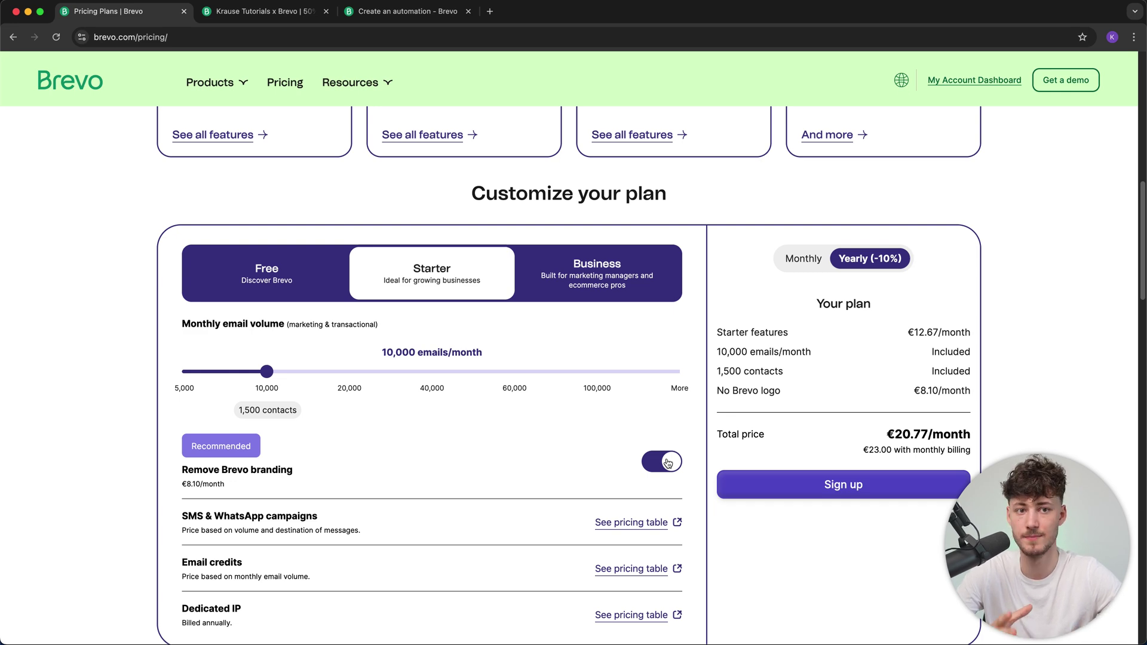
scroll(609, 350, "up", 5)
scroll(609, 346, "down", 2)
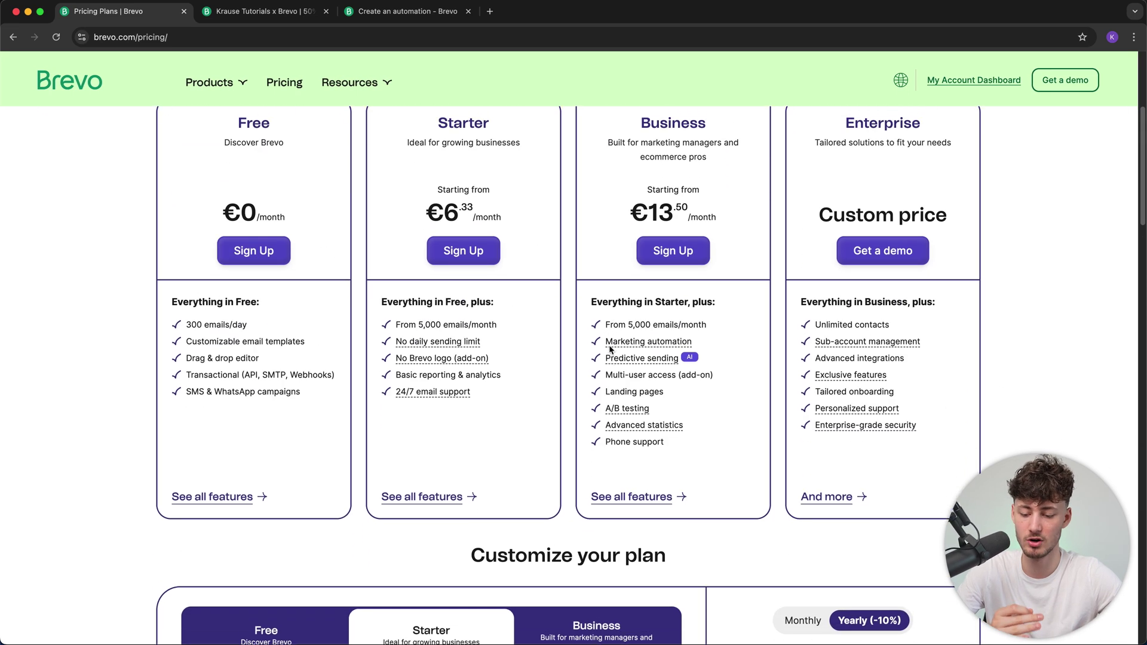
scroll(609, 346, "up", 2)
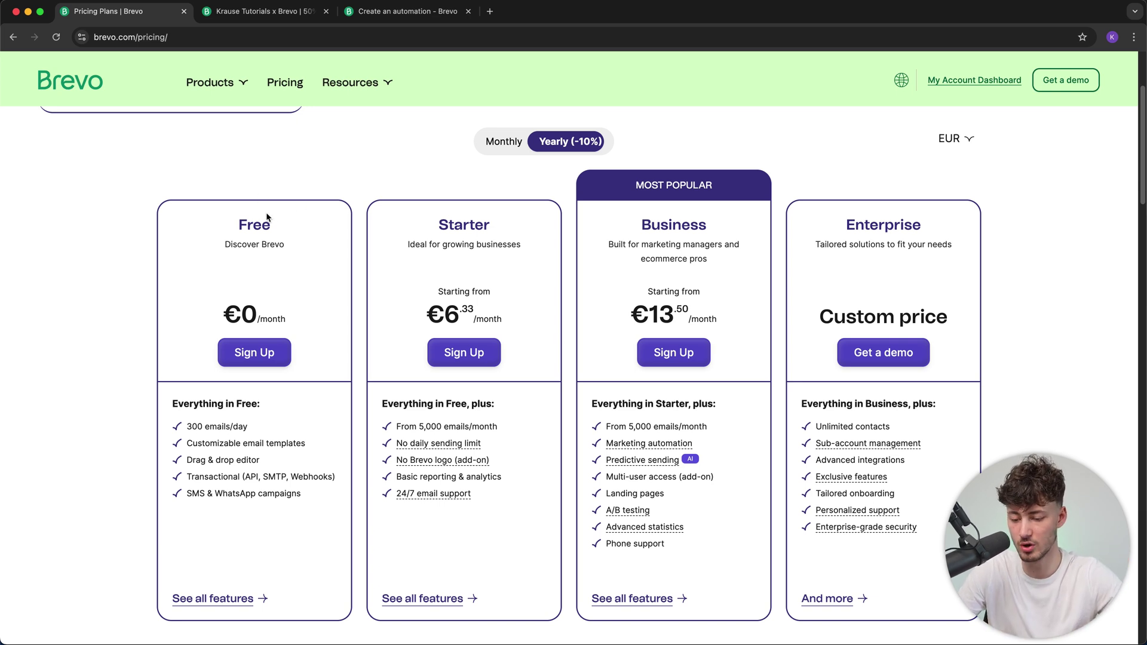
left_click_drag(238, 227, 324, 229)
left_click(272, 244)
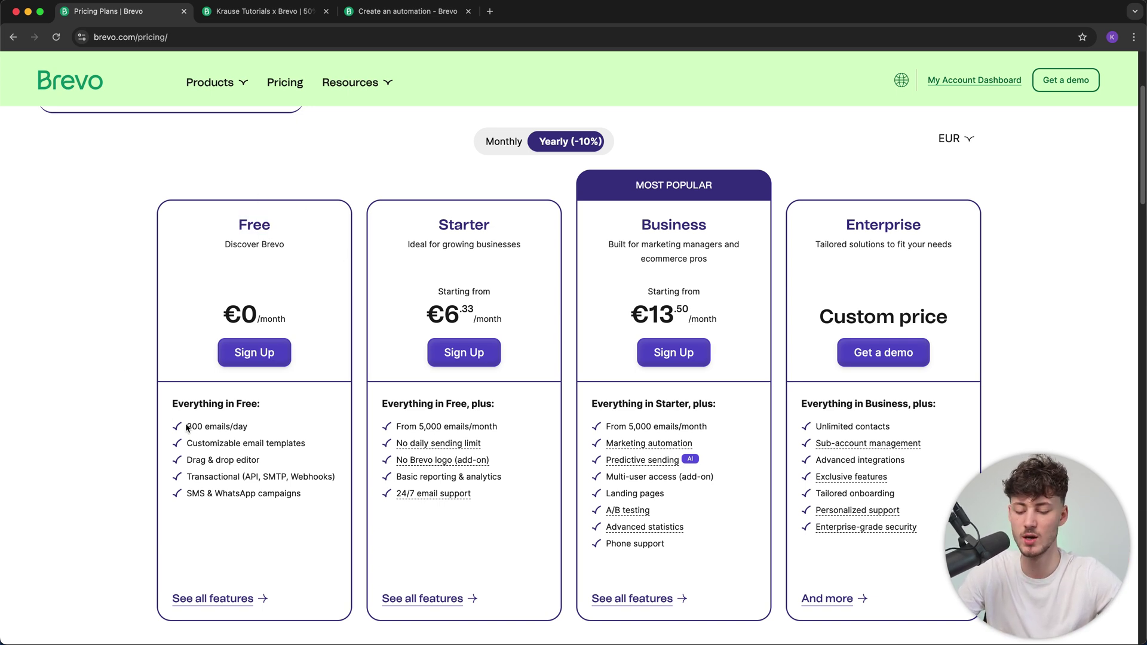
left_click_drag(183, 429, 252, 429)
left_click(252, 430)
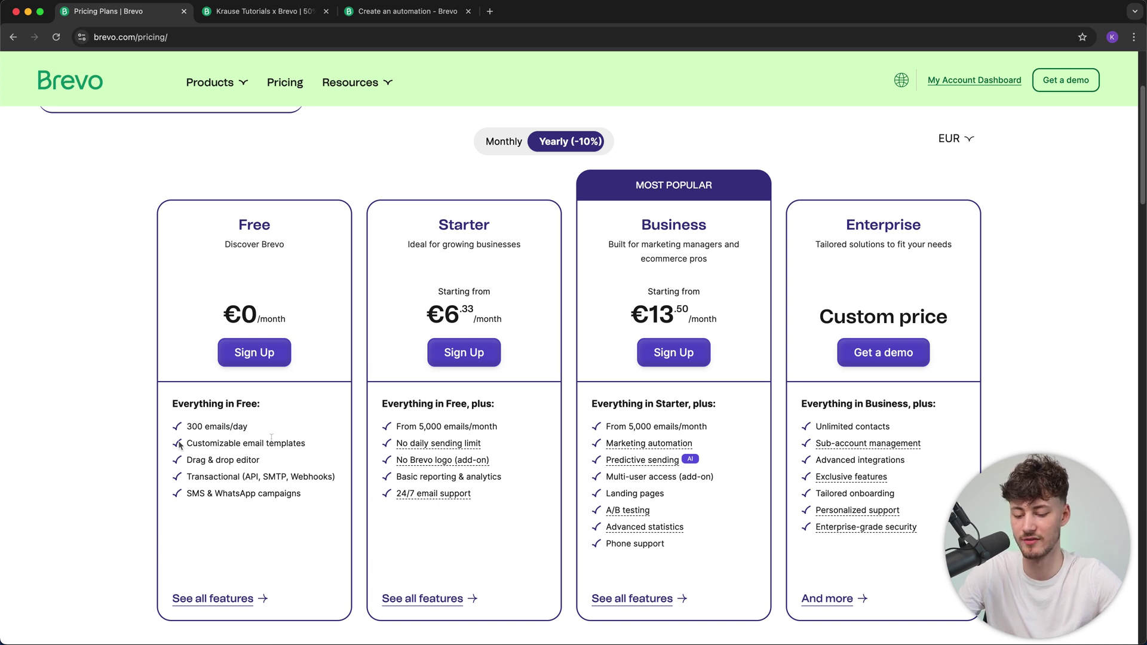
left_click_drag(186, 445, 313, 448)
left_click(313, 449)
left_click_drag(186, 460, 260, 461)
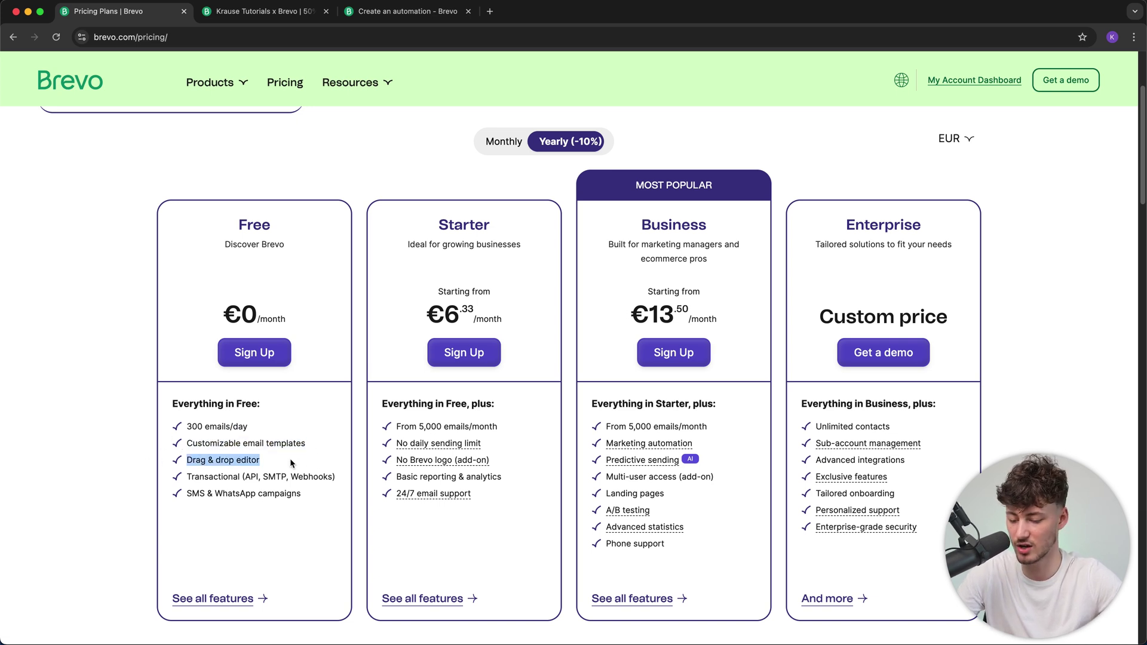
left_click(260, 461)
scroll(206, 187, "down", 1)
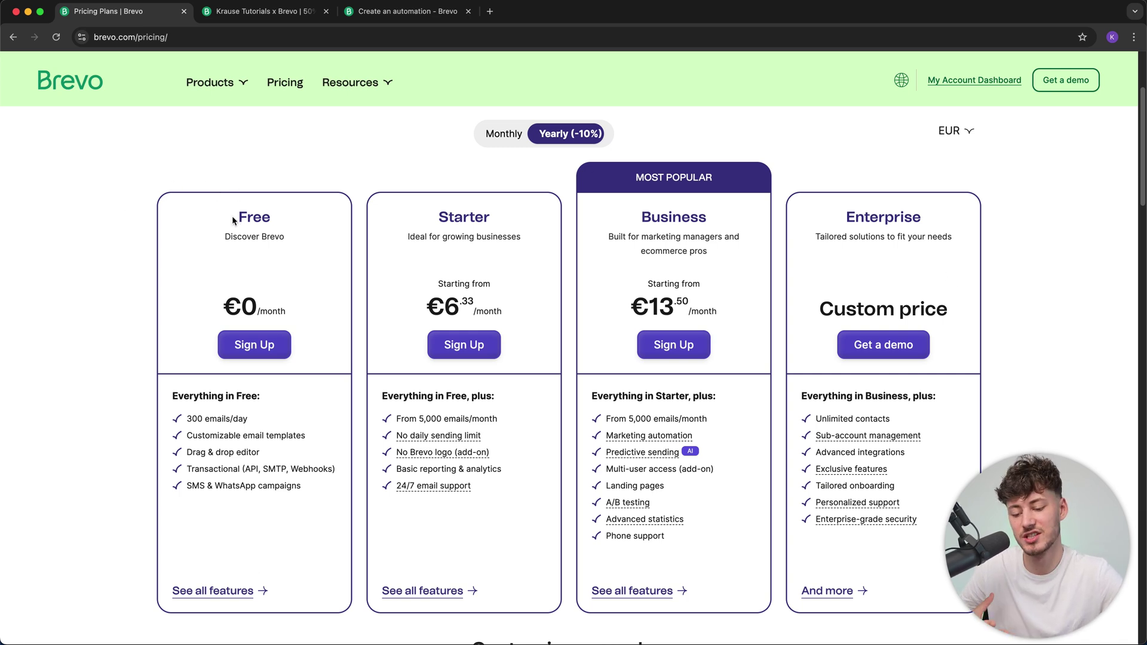
left_click_drag(233, 216, 310, 227)
left_click(323, 229)
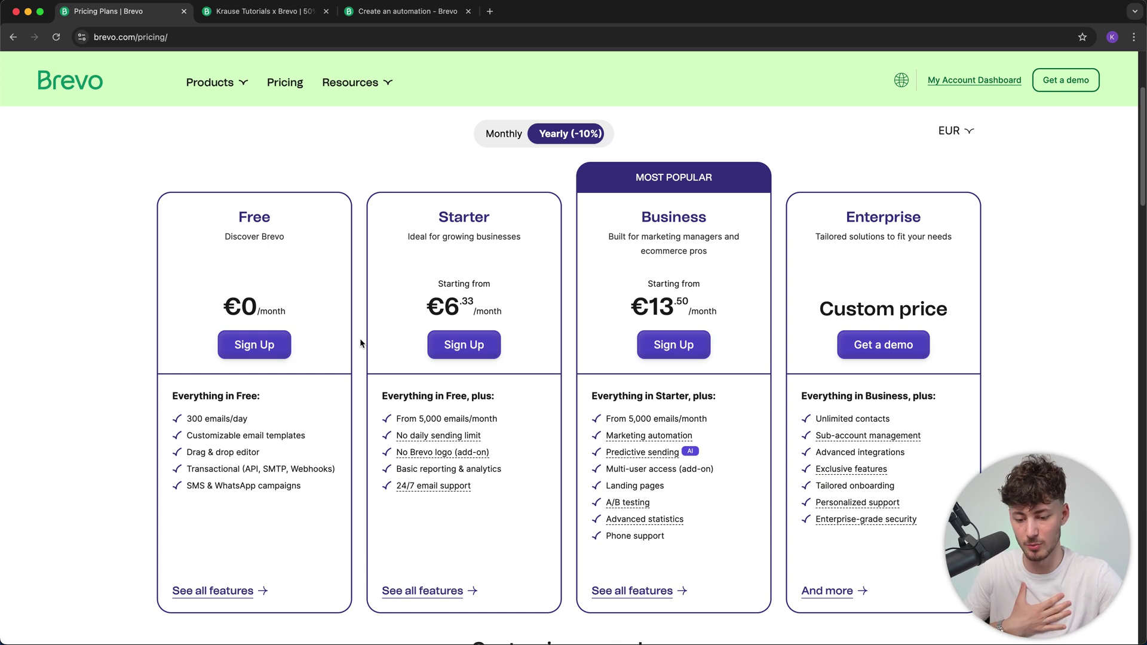
left_click_drag(439, 216, 559, 222)
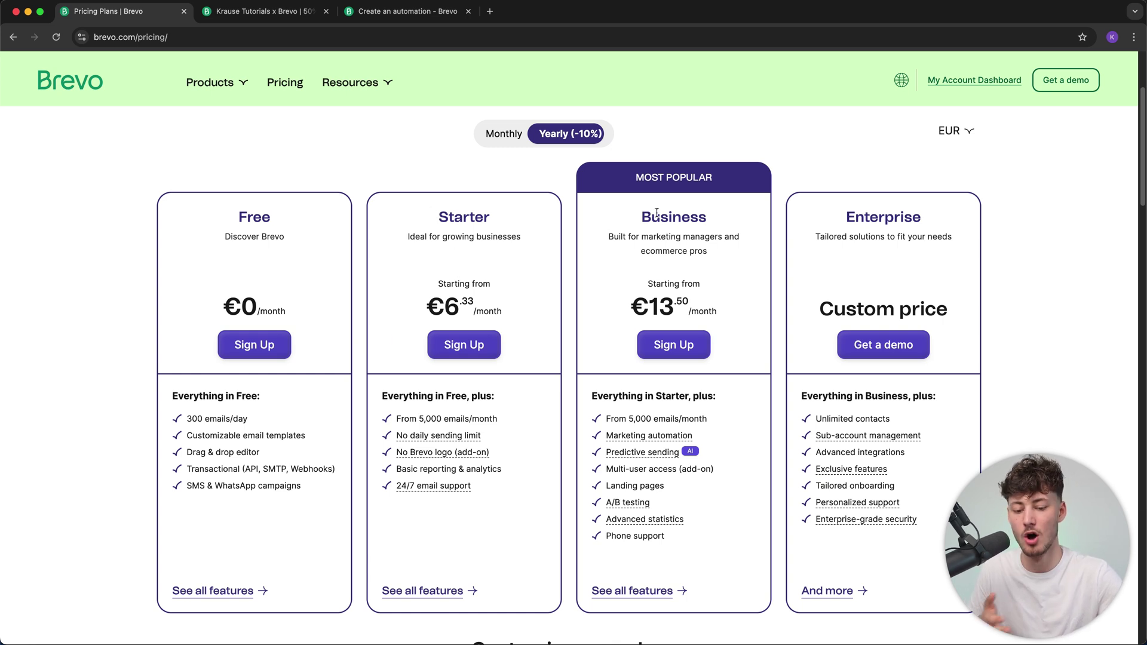
left_click_drag(643, 216, 745, 210)
left_click(745, 209)
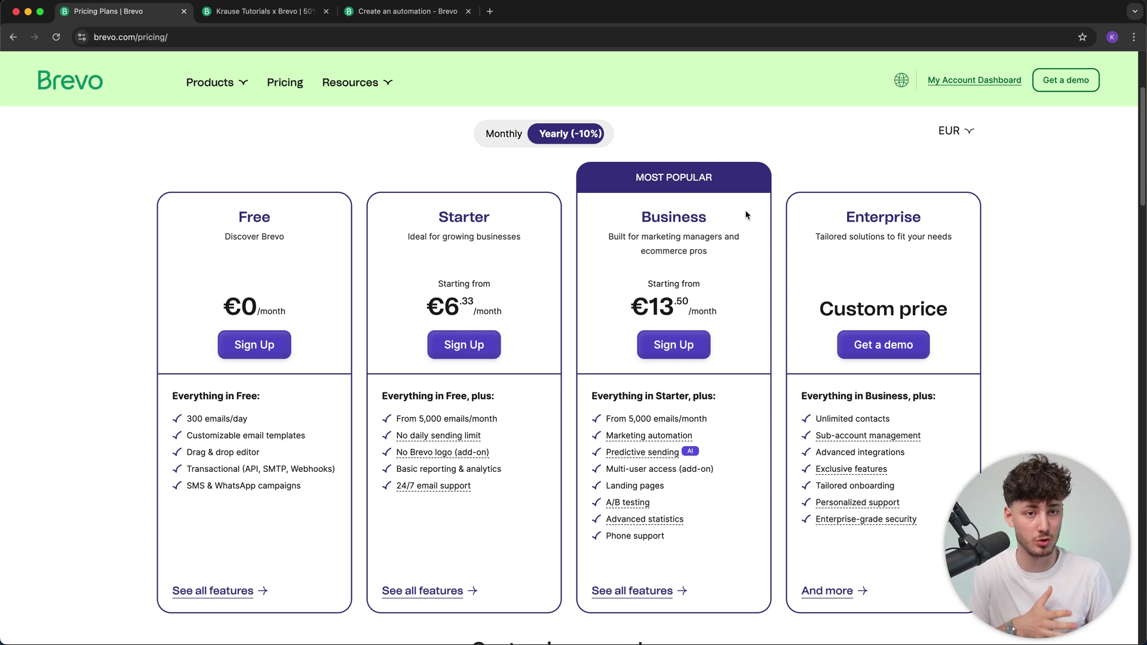
scroll(746, 211, "up", 2)
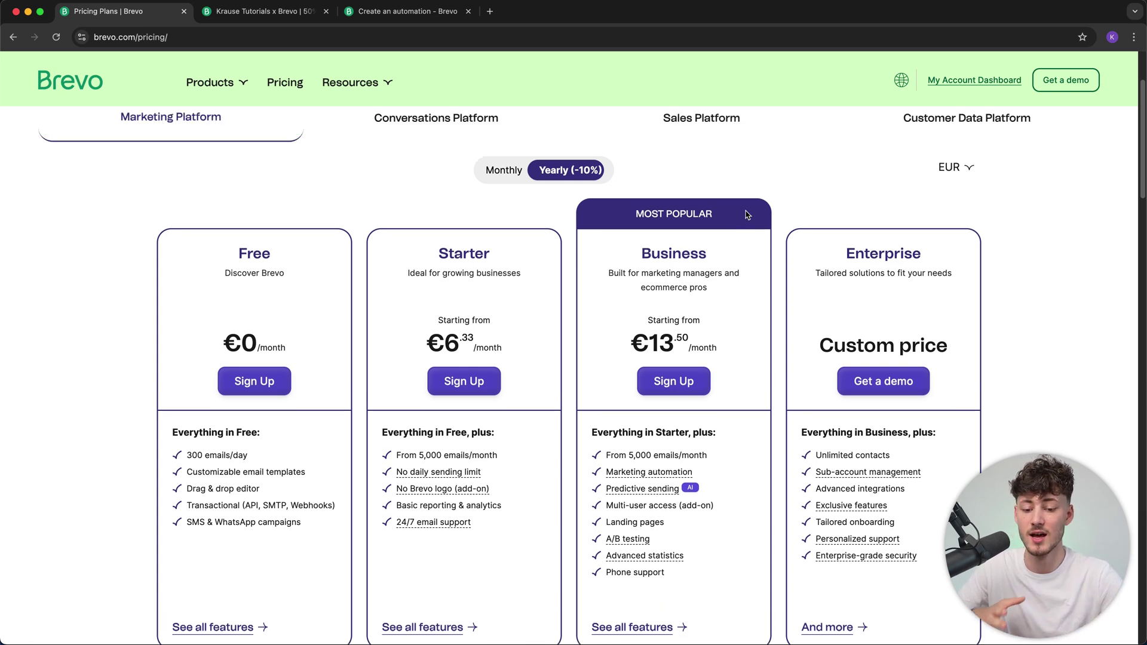
left_click(426, 177)
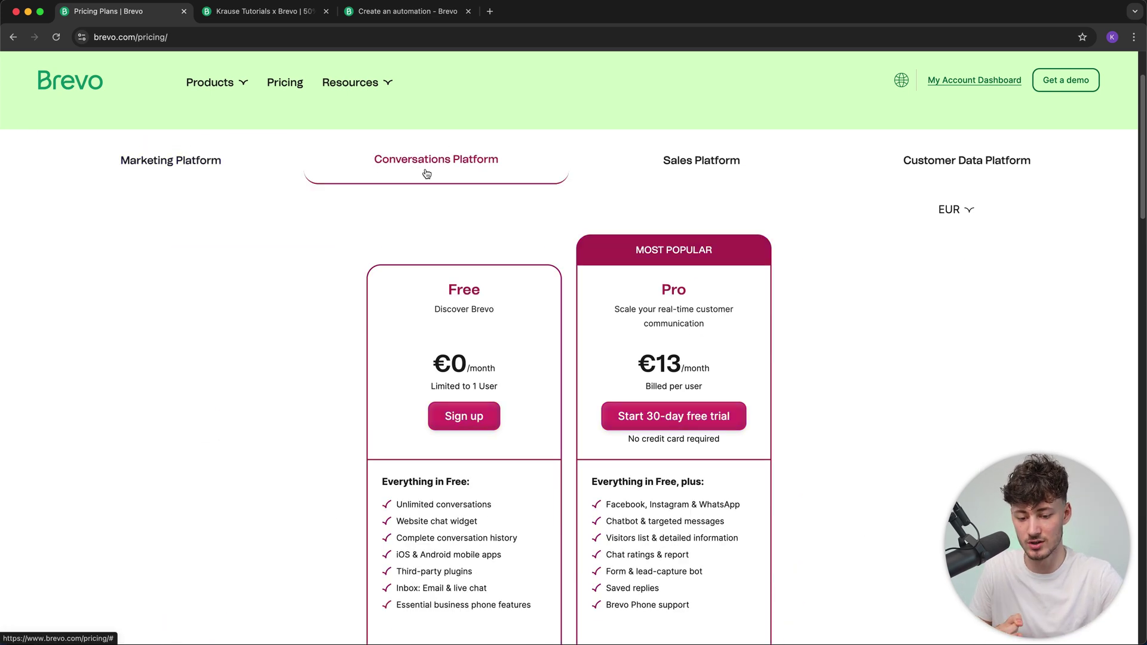
Step: Compare the Sales and Customer Data Platform pricing tabs, ending on Sales Platform
left_click(724, 166)
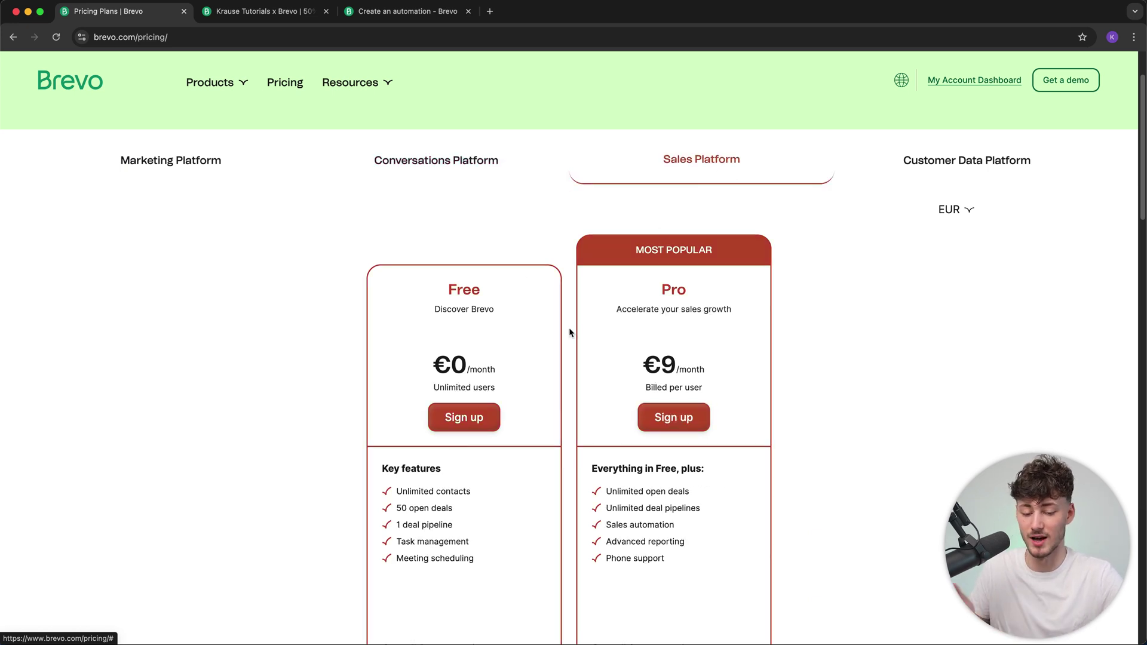
left_click(943, 161)
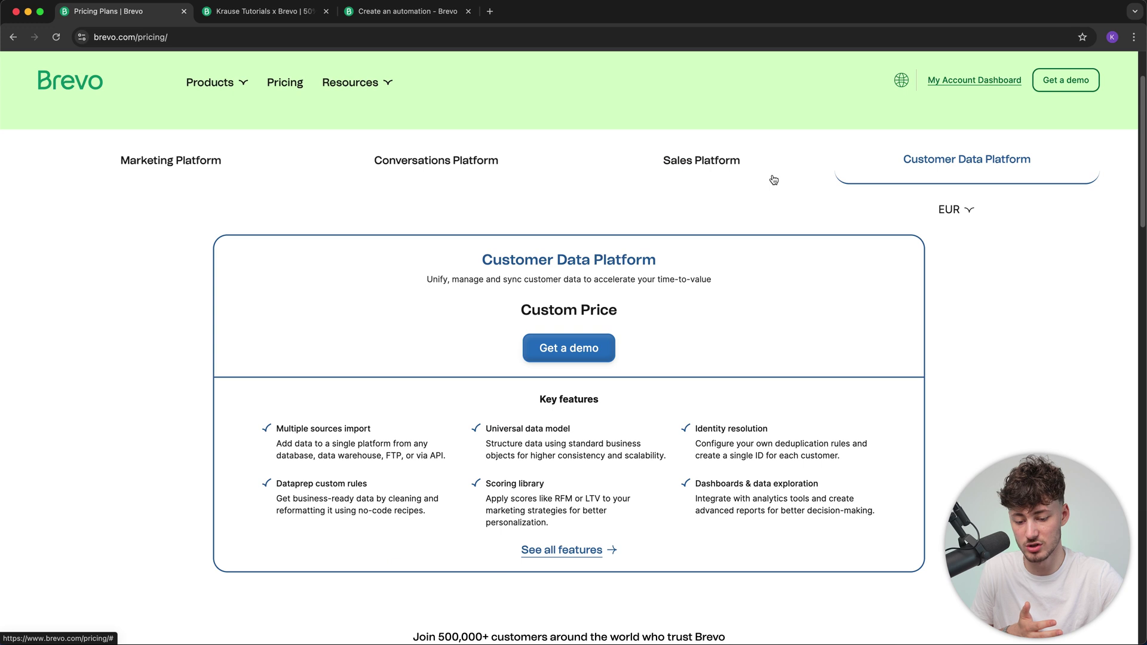
left_click(697, 175)
Step: Highlight the Free Sales plan's heading, price, Unlimited users and Unlimited contacts
left_click_drag(453, 288, 523, 287)
left_click(522, 287)
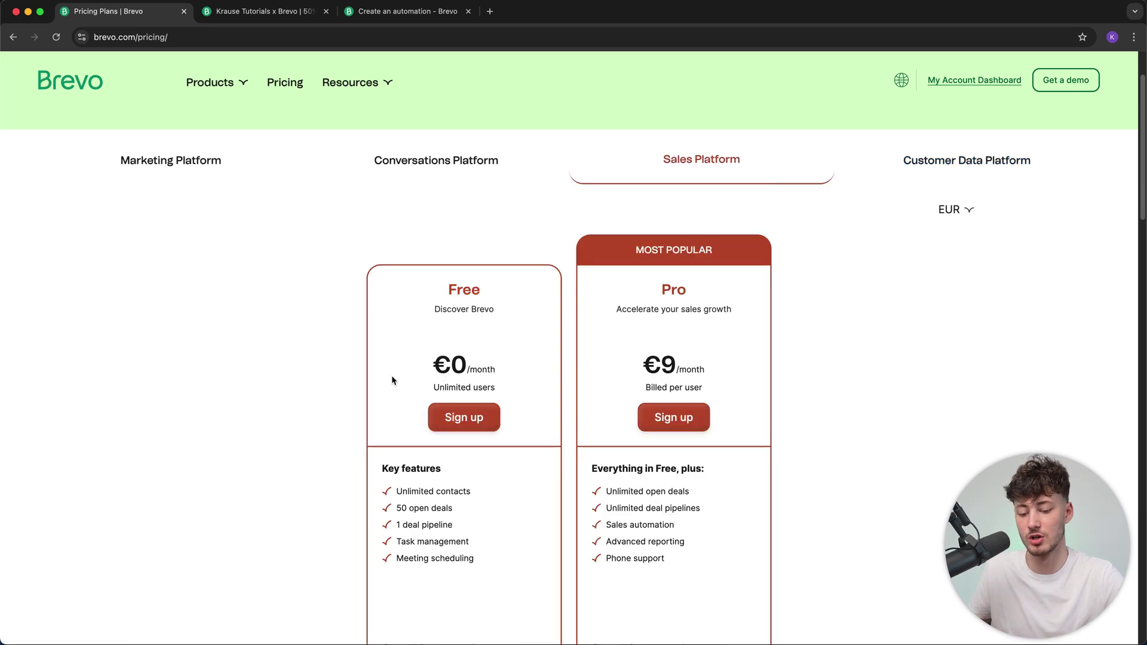
left_click_drag(417, 360, 513, 387)
left_click(513, 387)
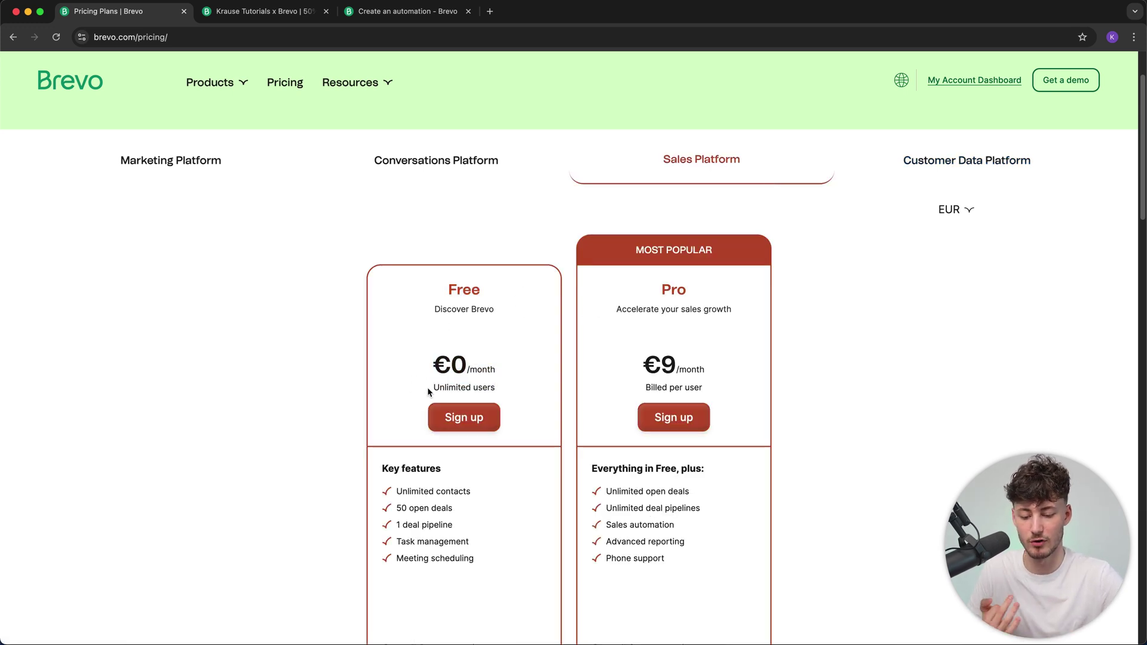
left_click_drag(428, 387, 505, 388)
left_click(505, 390)
scroll(444, 517, "down", 2)
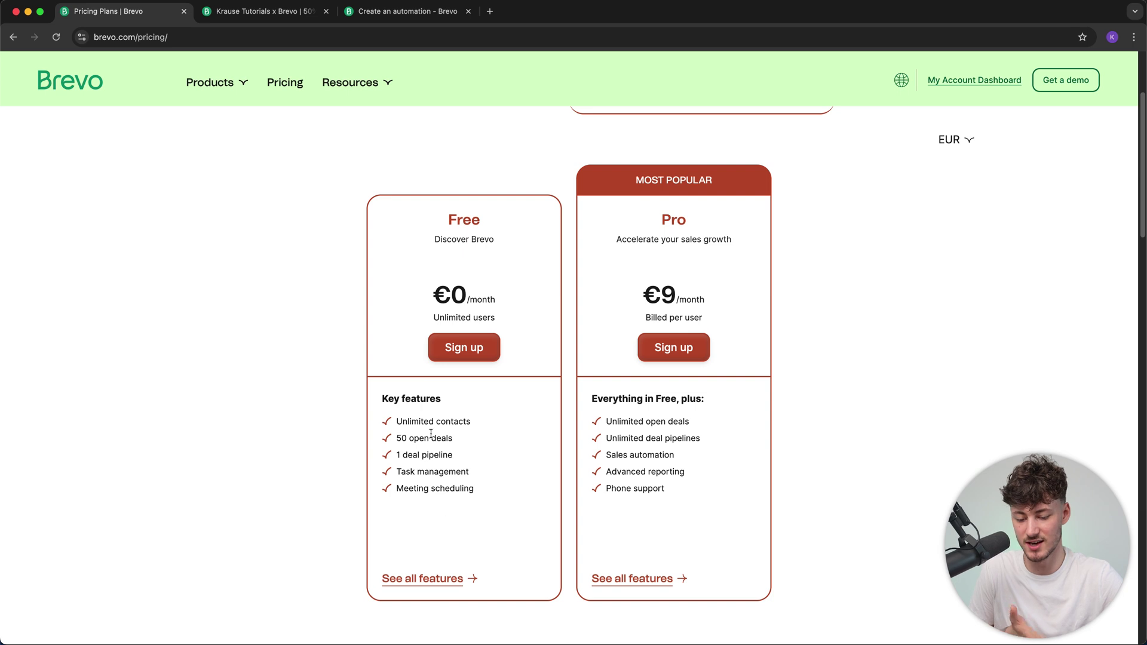
left_click_drag(395, 420, 452, 422)
left_click(488, 427)
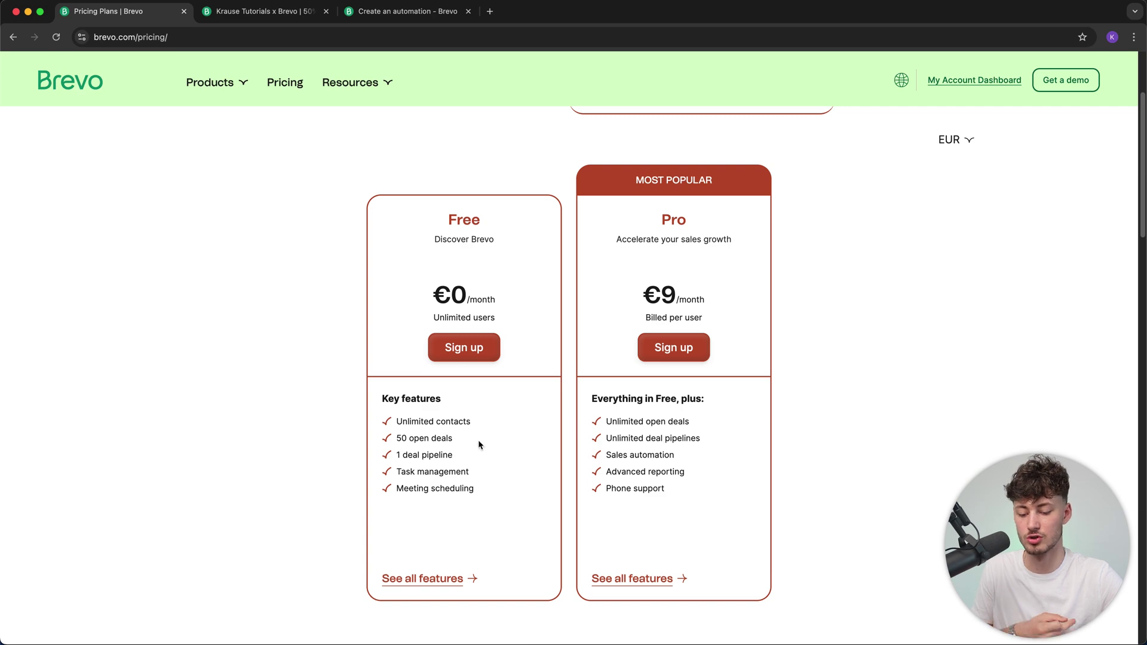
scroll(480, 440, "up", 5)
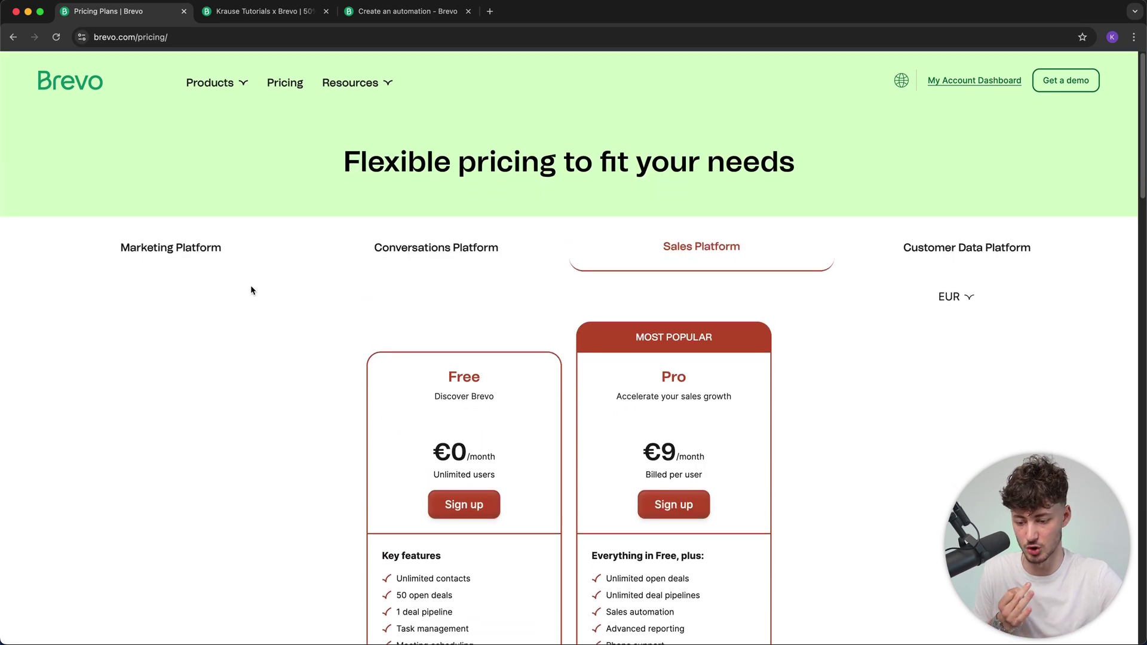